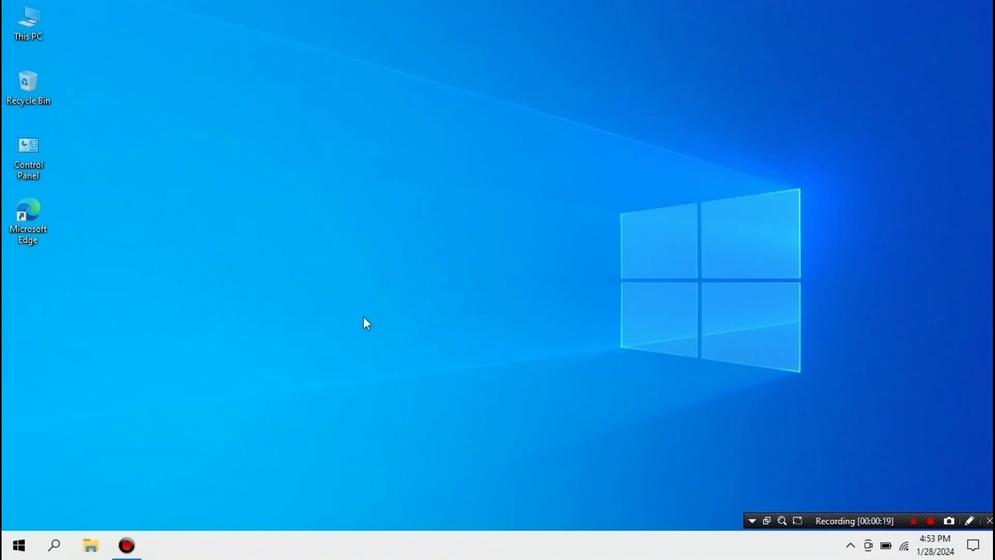
Check which display adapter is installed under Device Manager in Computer Management, leaving that window minimised and closing File Explorer.
left_click(90, 546)
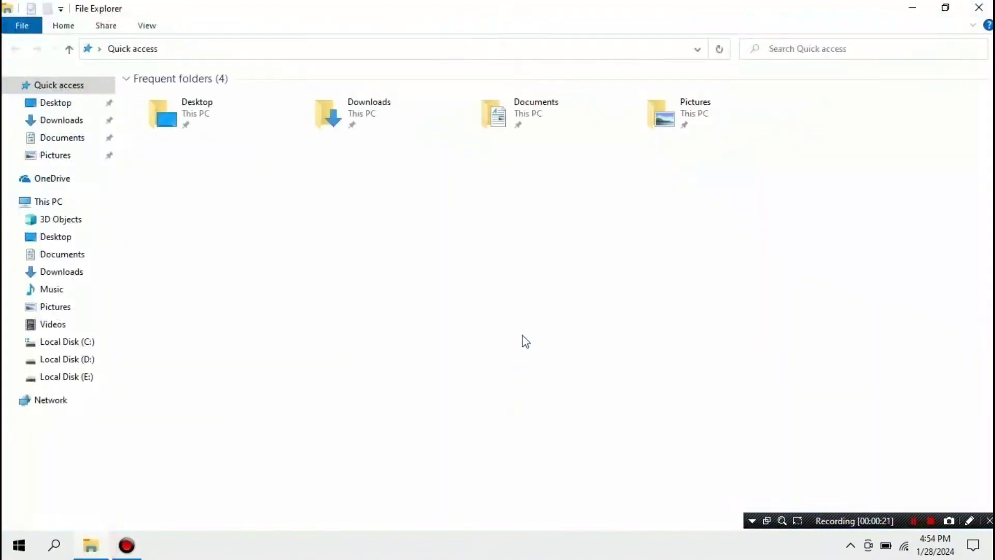
right_click(64, 203)
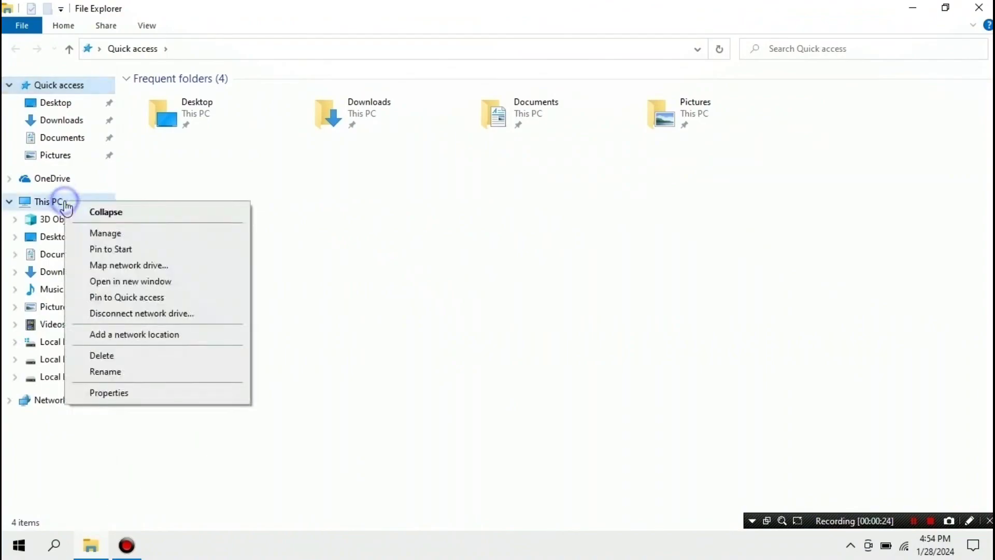
left_click(109, 236)
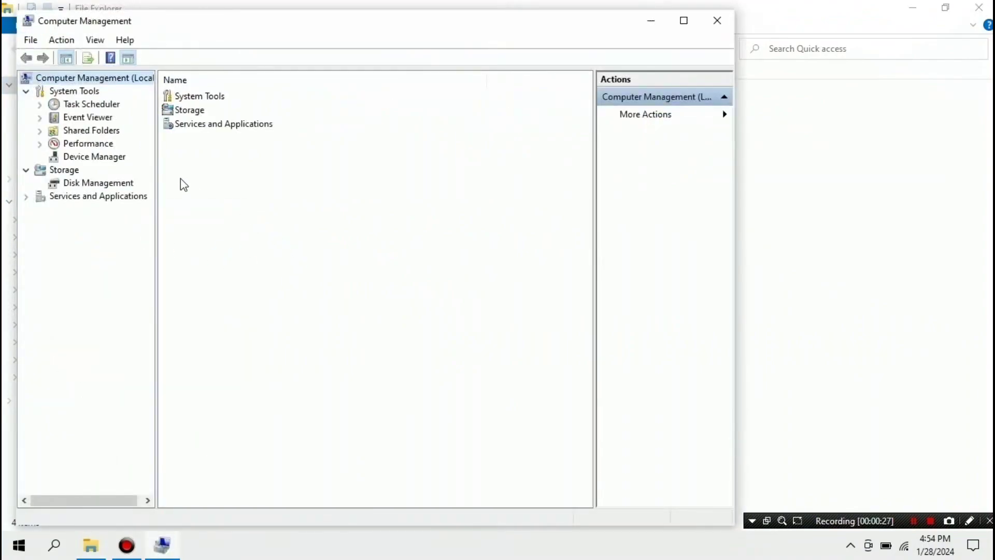
left_click(93, 158)
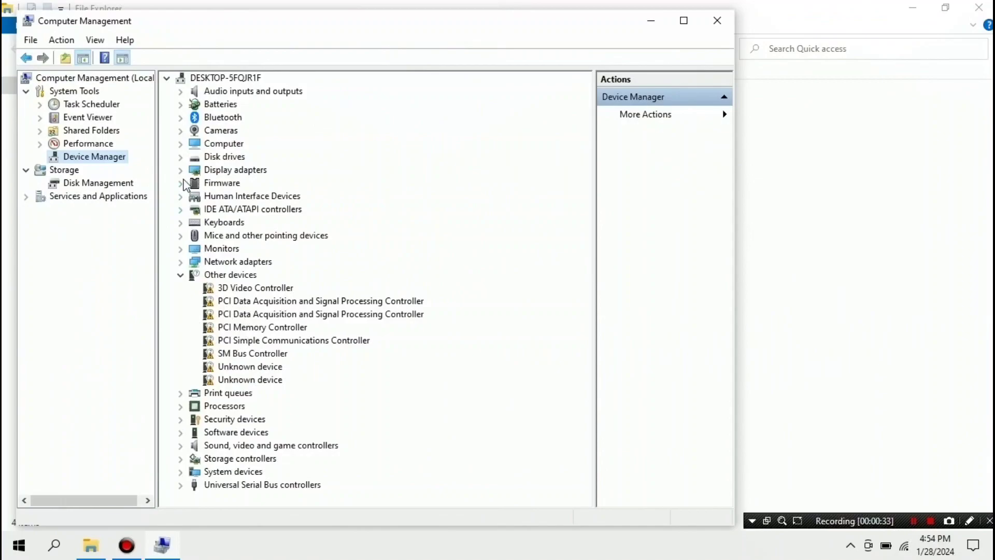
left_click(182, 171)
left_click(270, 184)
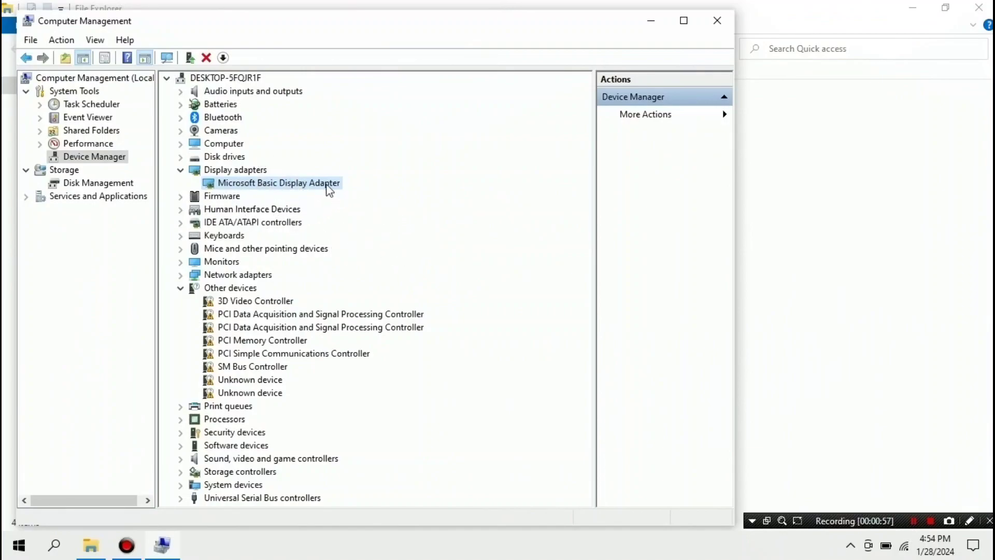
left_click(651, 21)
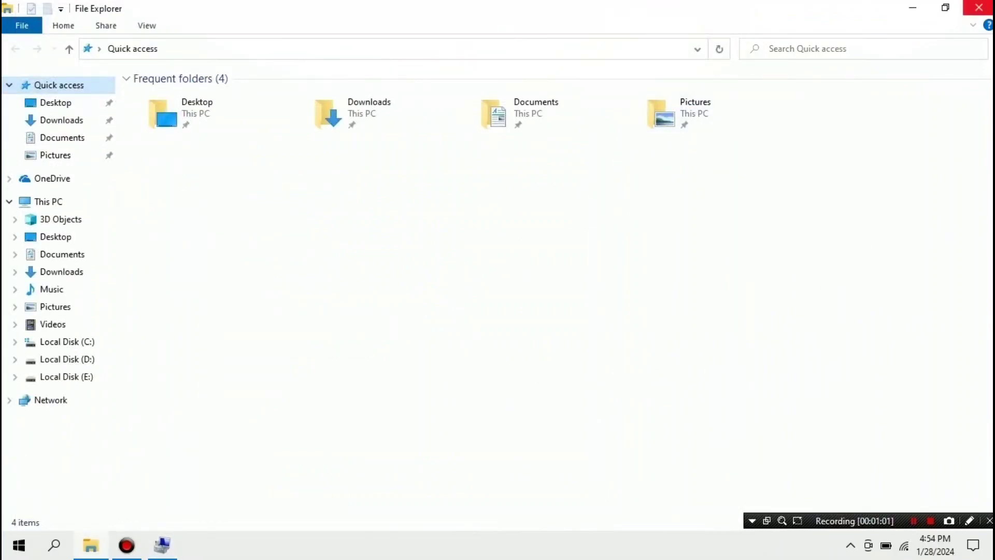
left_click(979, 8)
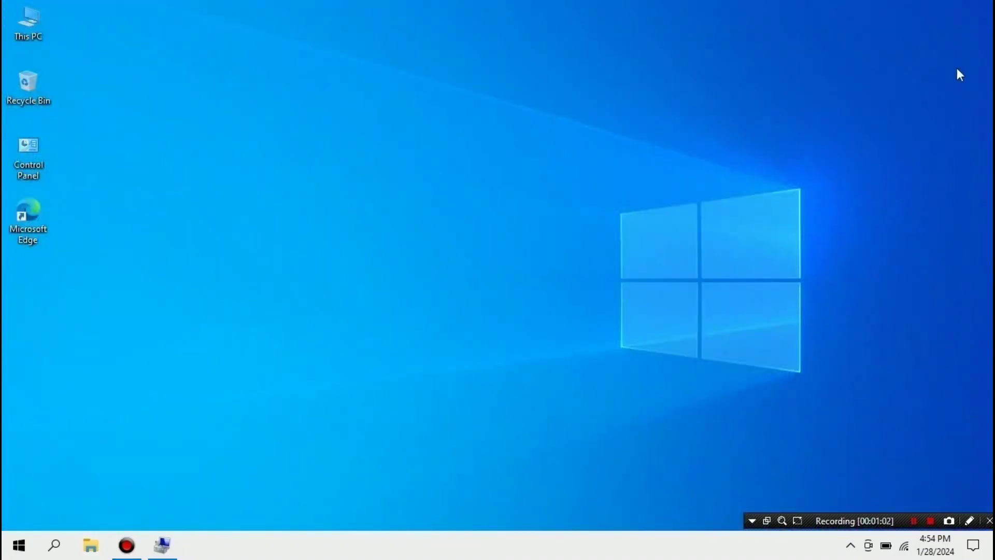
Check the Wi-Fi connection status and open Microsoft Edge by searching for "edge" in Windows.
left_click(905, 544)
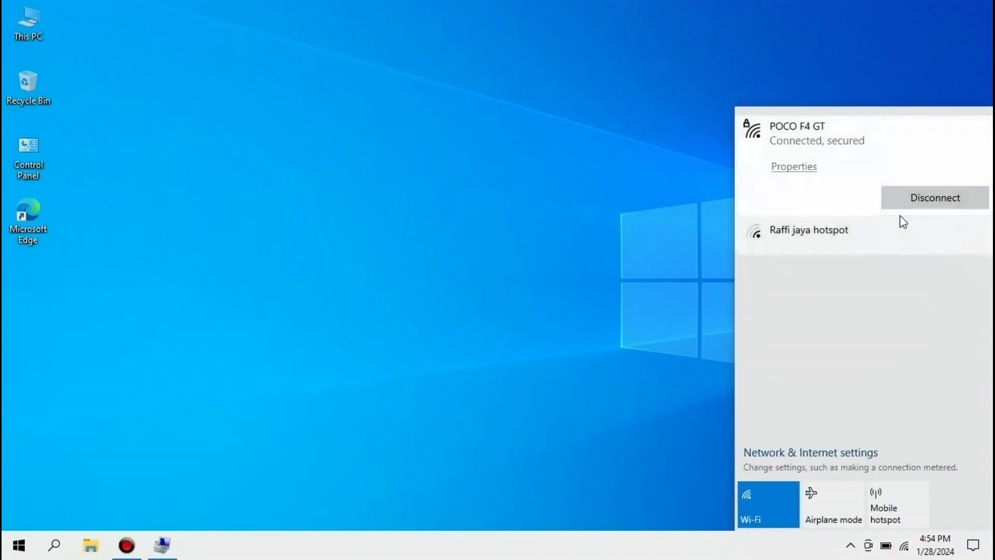
left_click(504, 275)
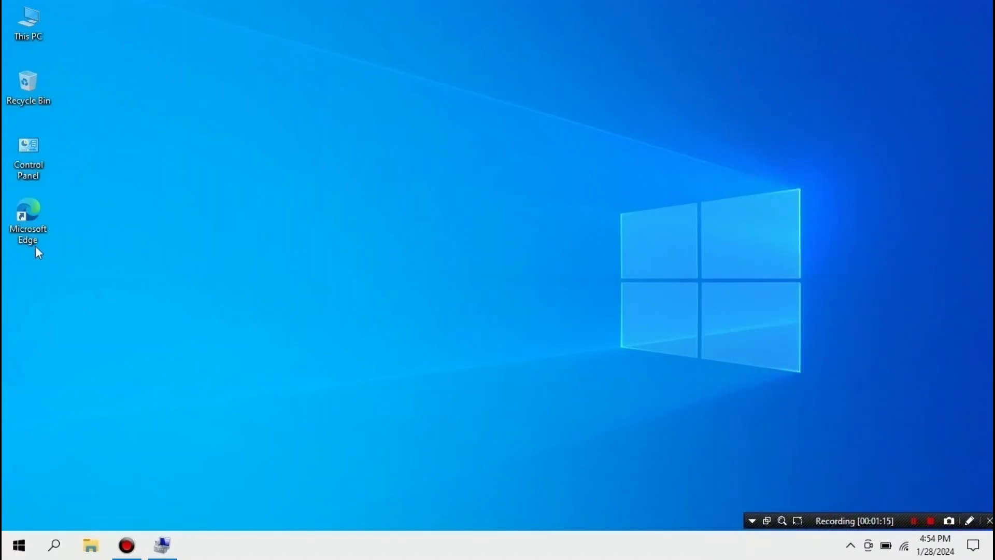
left_click(5, 555)
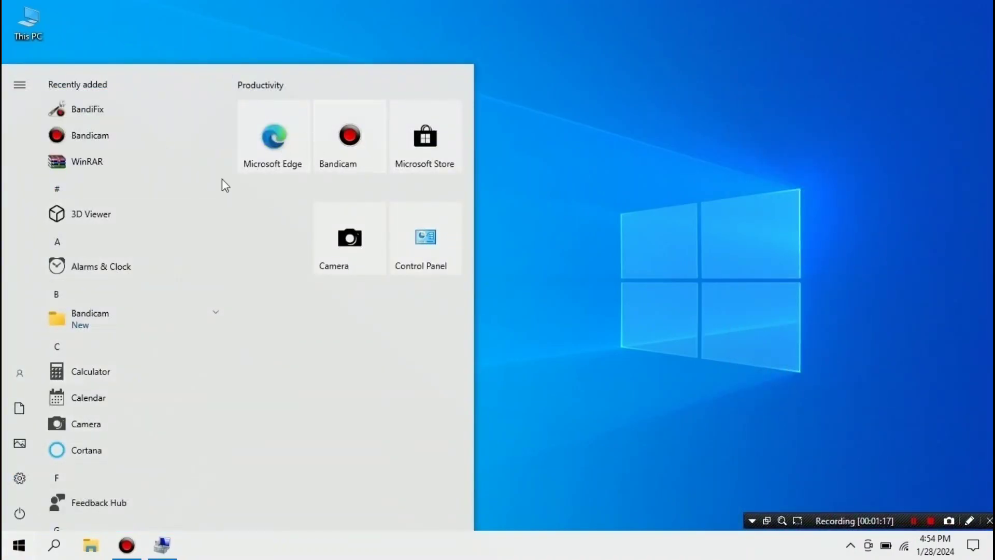
left_click(55, 546)
type("edge")
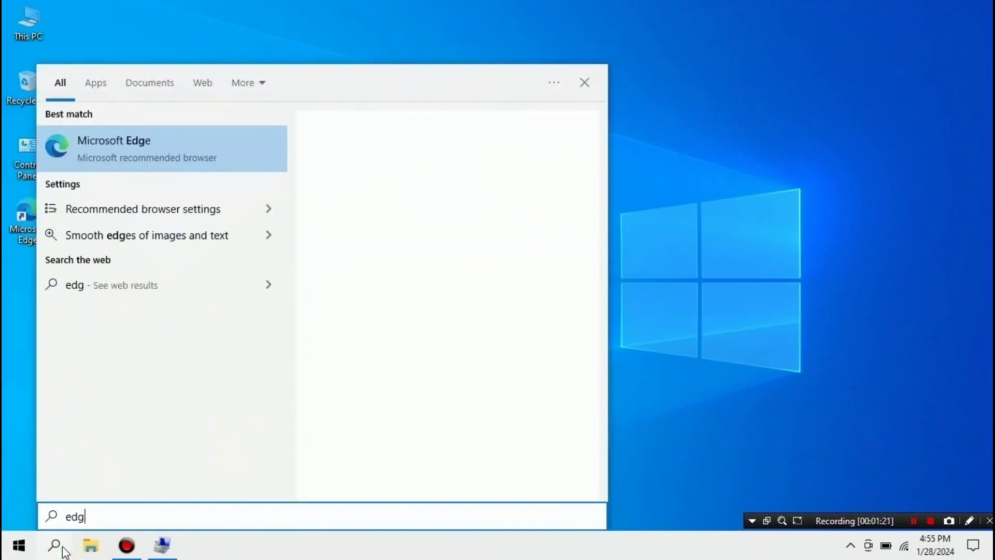
left_click(164, 146)
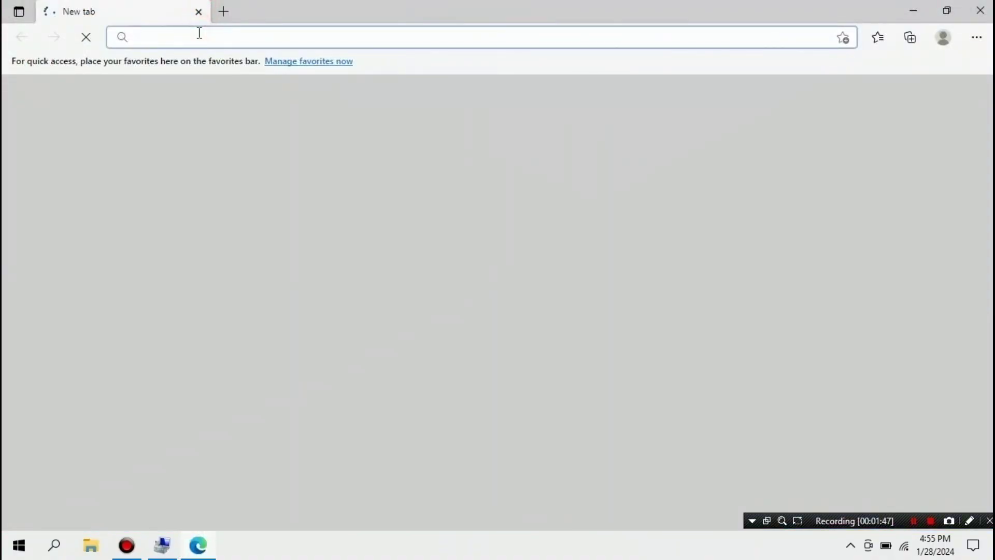
Search the web for "edp chp" and open the latest 3DP Chip download page from the 3DP Chip website.
type("edp chp")
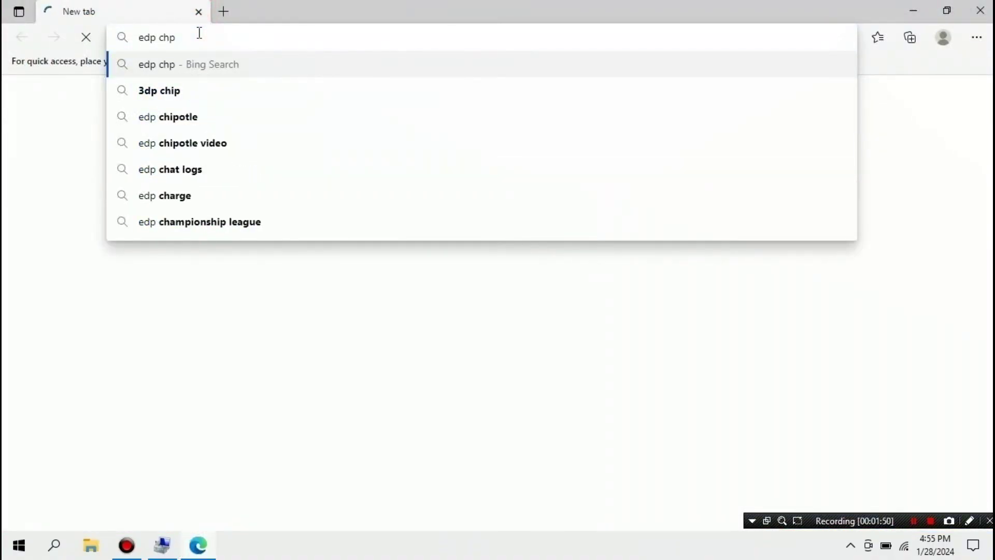
key("Return")
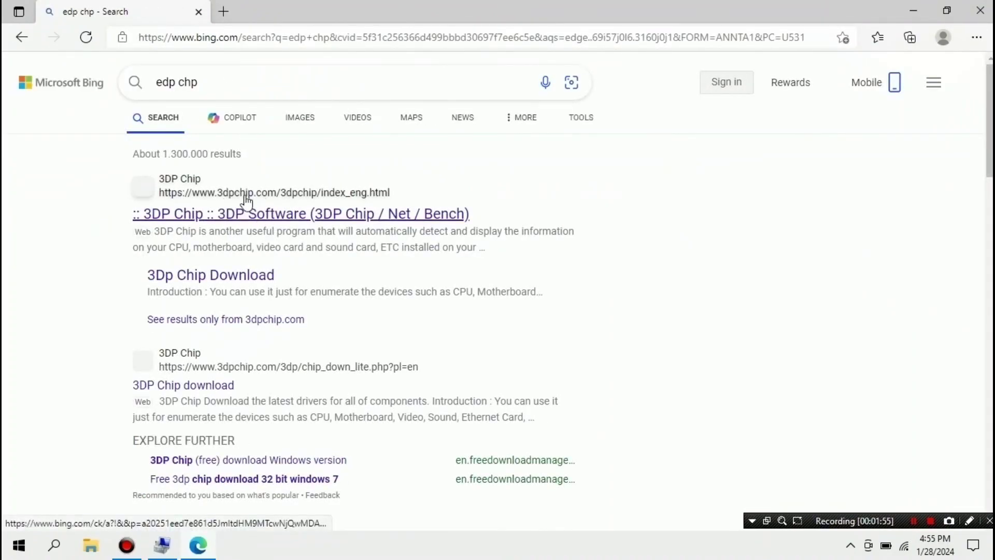
left_click(260, 224)
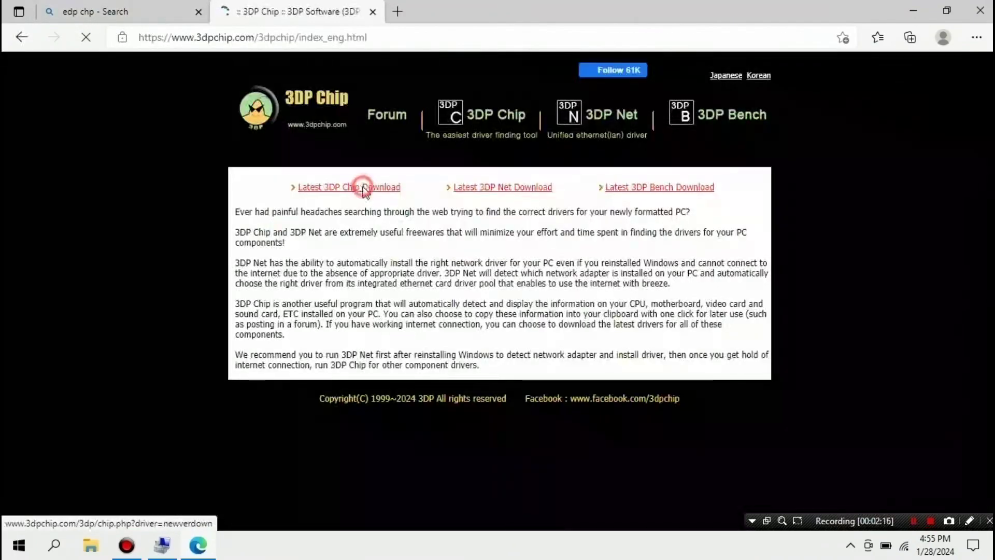
left_click(365, 191)
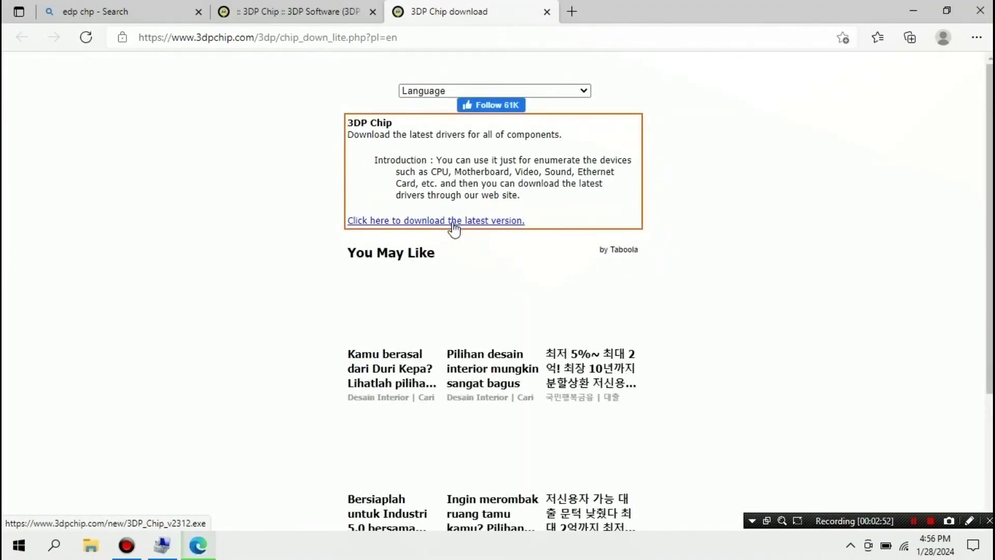
Download the latest version of 3DP Chip and run 3DP_Chip_v2312.exe.
double_click(454, 222)
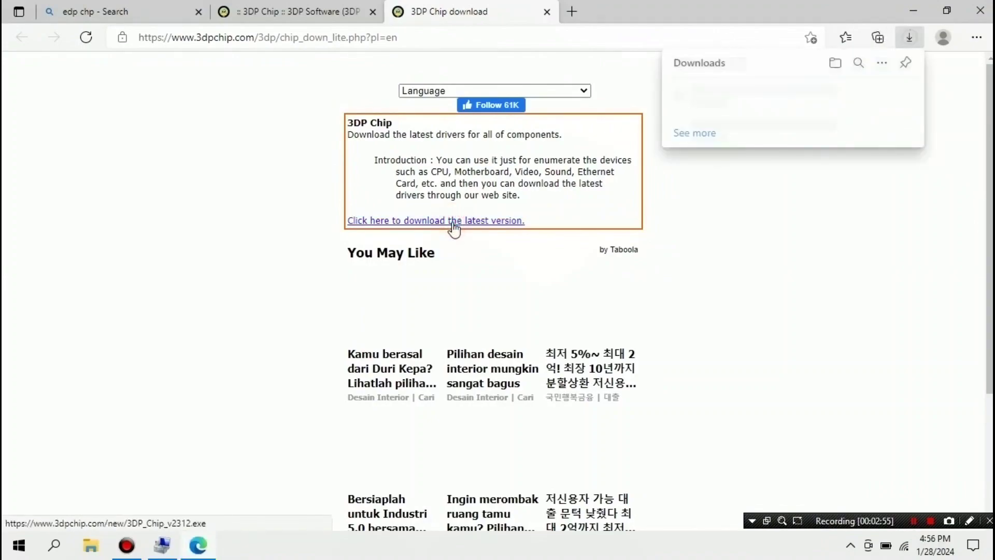
left_click(895, 136)
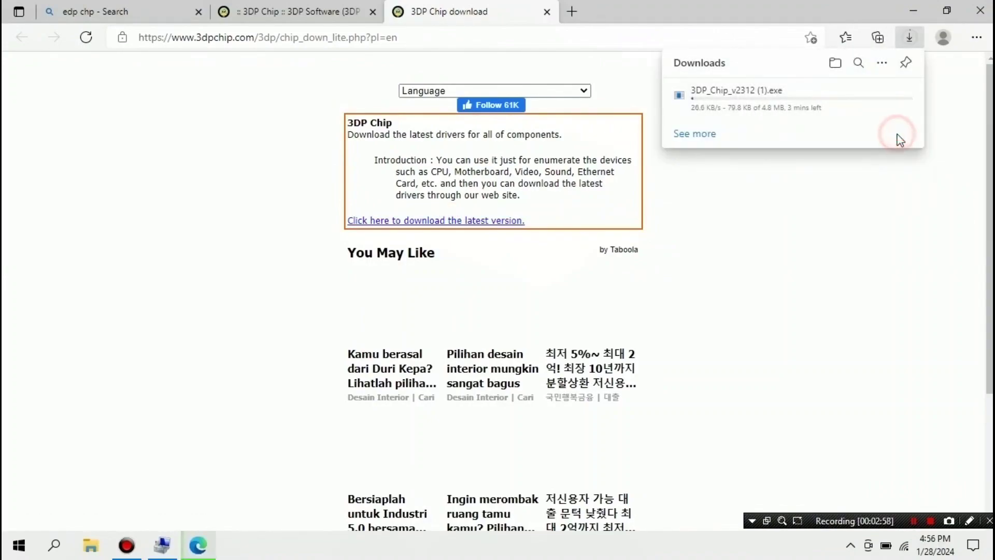
mouse_move(769, 118)
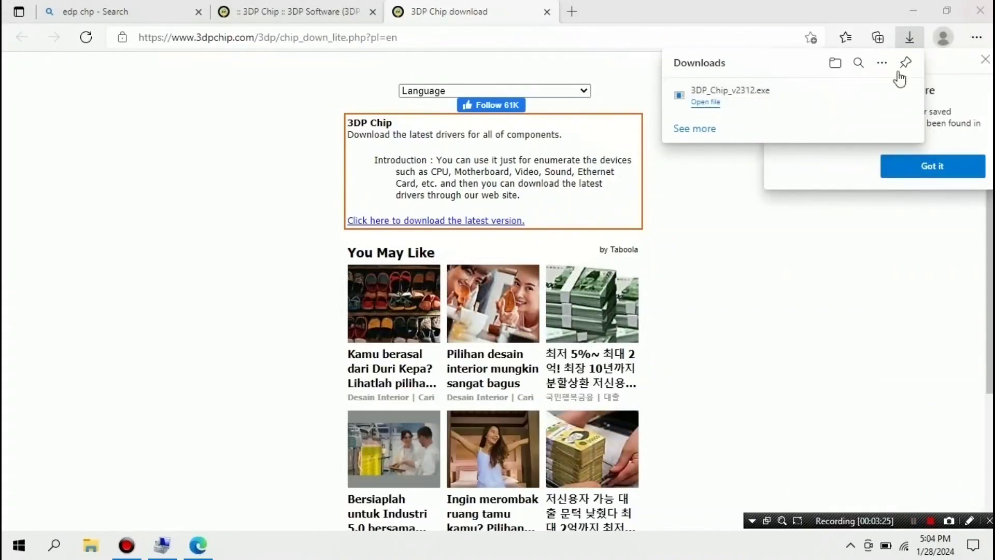
left_click(709, 103)
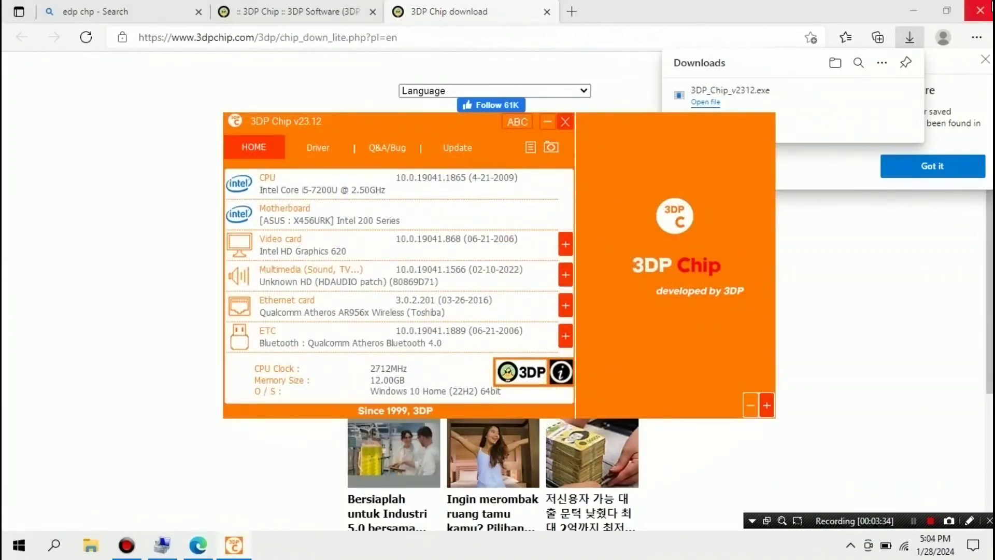
Close the browser and move the 3DP Chip window higher up and further right on the desktop.
left_click(988, 8)
left_click(980, 11)
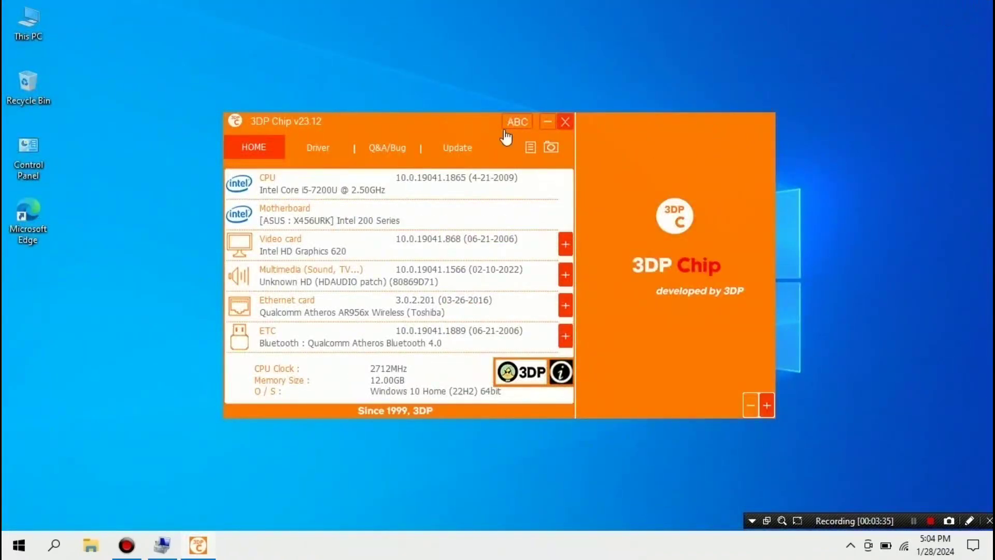
left_click_drag(459, 123, 527, 78)
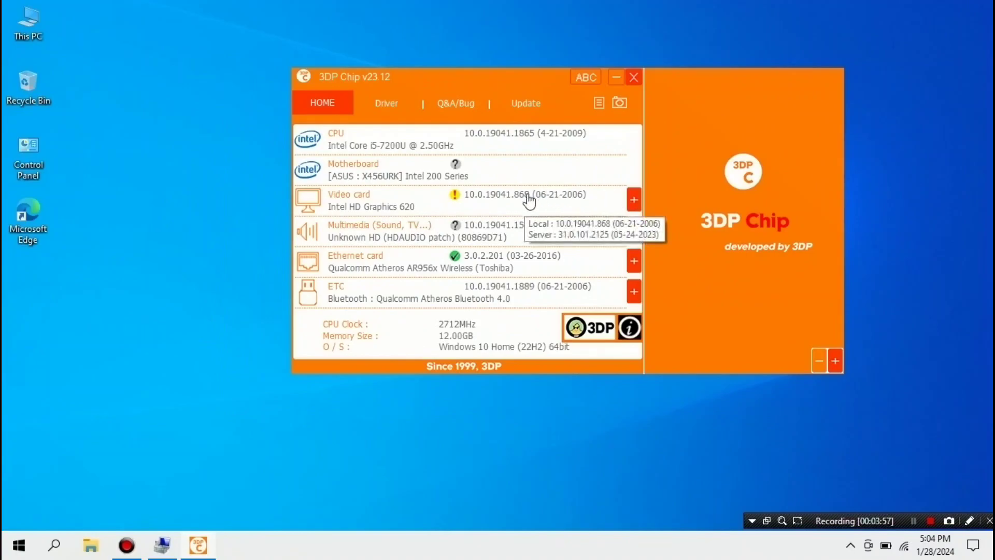
Expand the video card list in 3DP Chip and open the driver download page for the Intel HD Graphics 620.
left_click(633, 200)
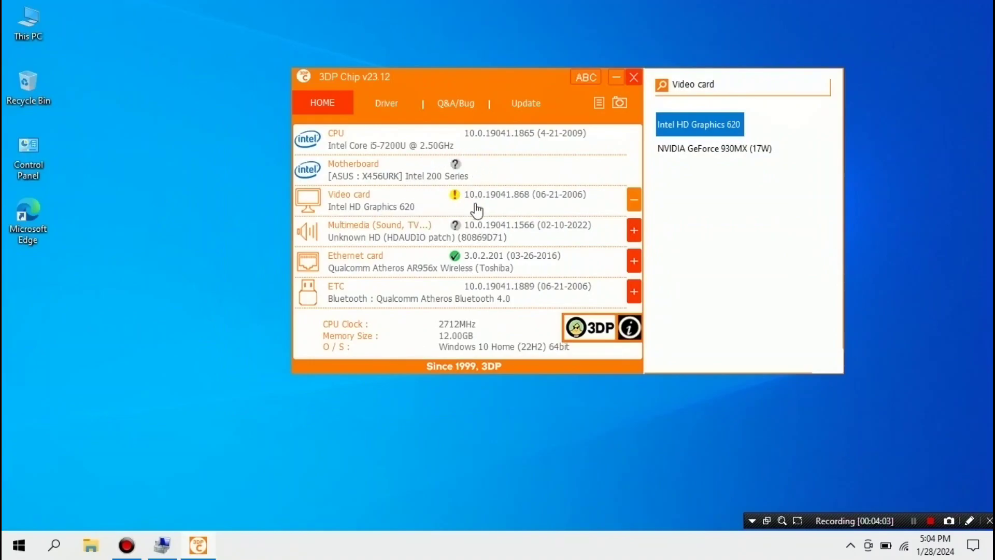
left_click(691, 150)
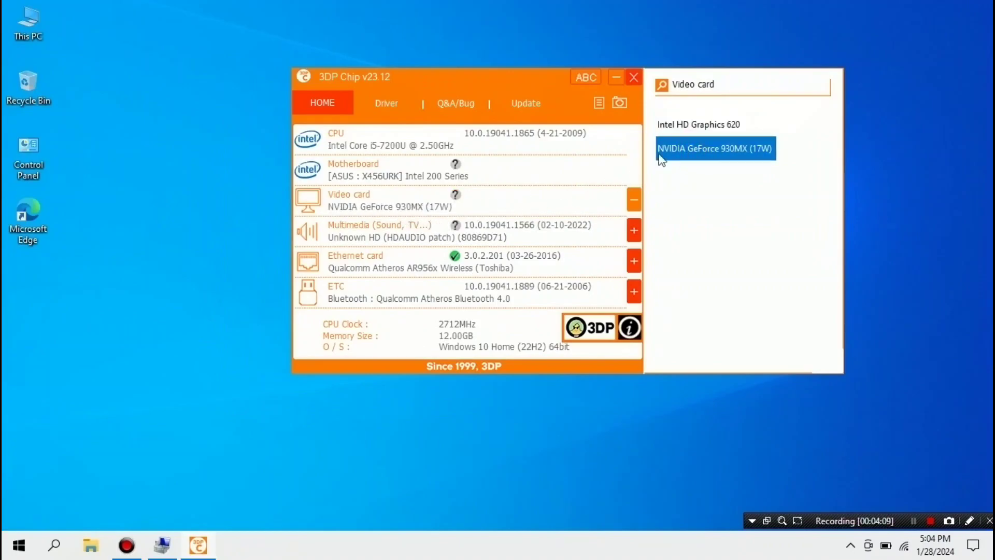
left_click(705, 128)
left_click(423, 204)
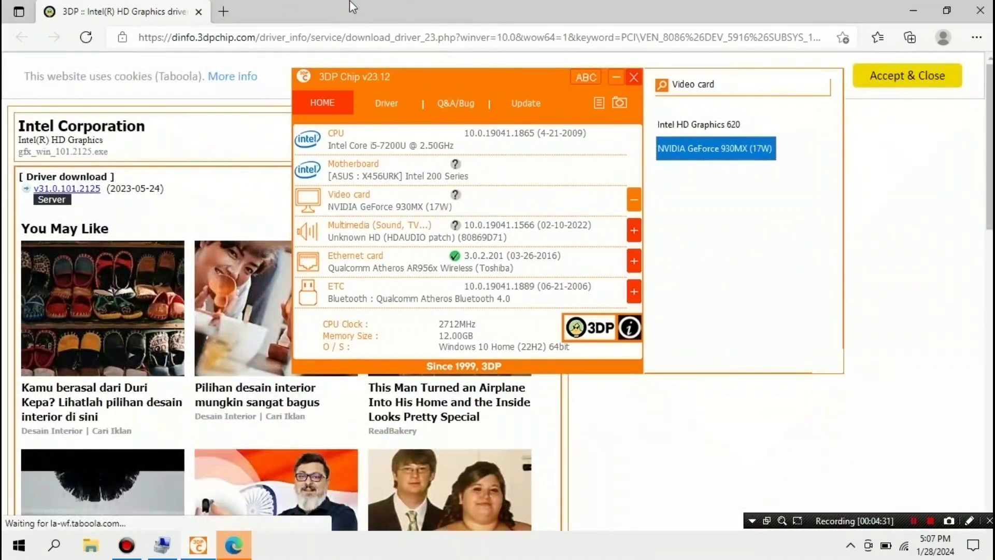
Start downloading Intel HD Graphics driver v31.0.101.2125 and minimise the browser to return to 3DP Chip.
left_click(176, 135)
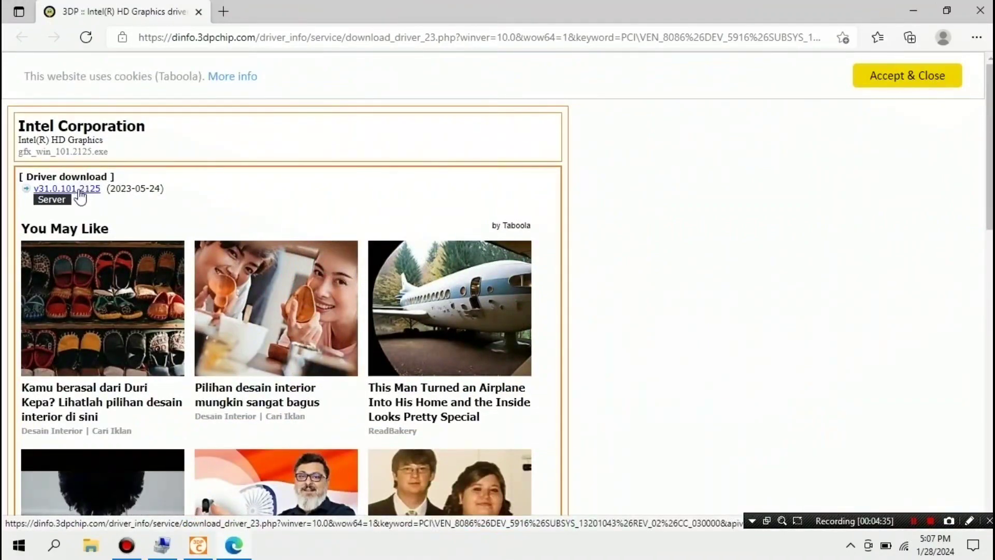
left_click(78, 190)
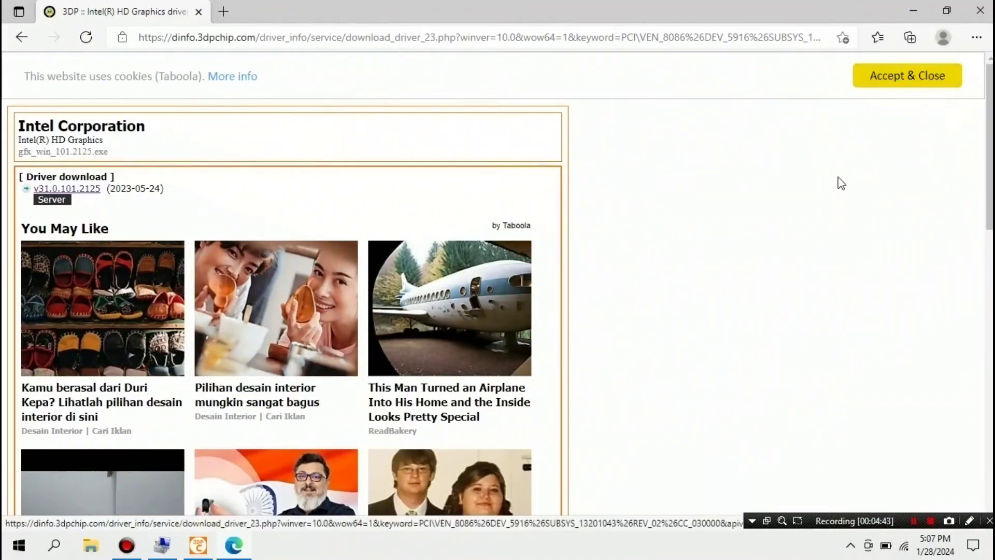
scroll(823, 213, "down", 2)
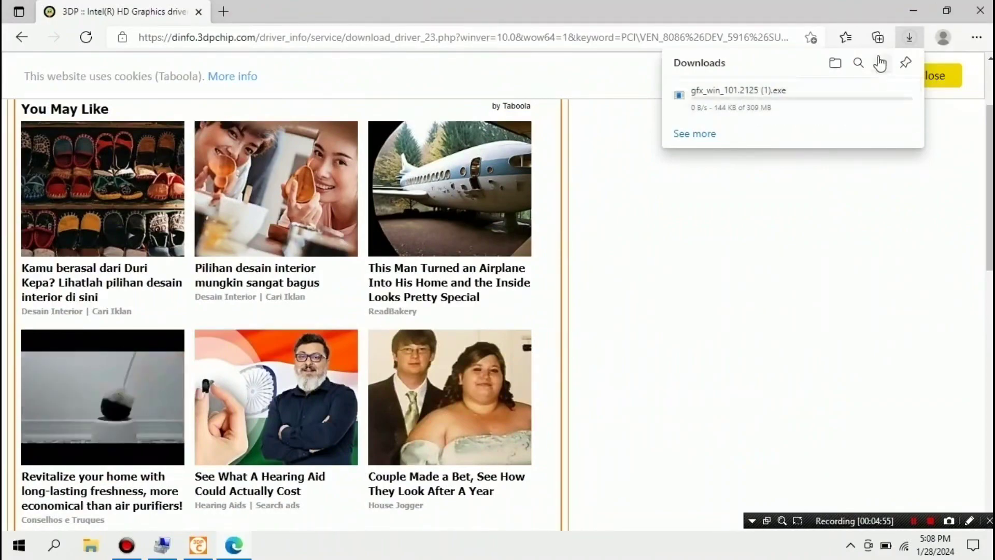
left_click(913, 11)
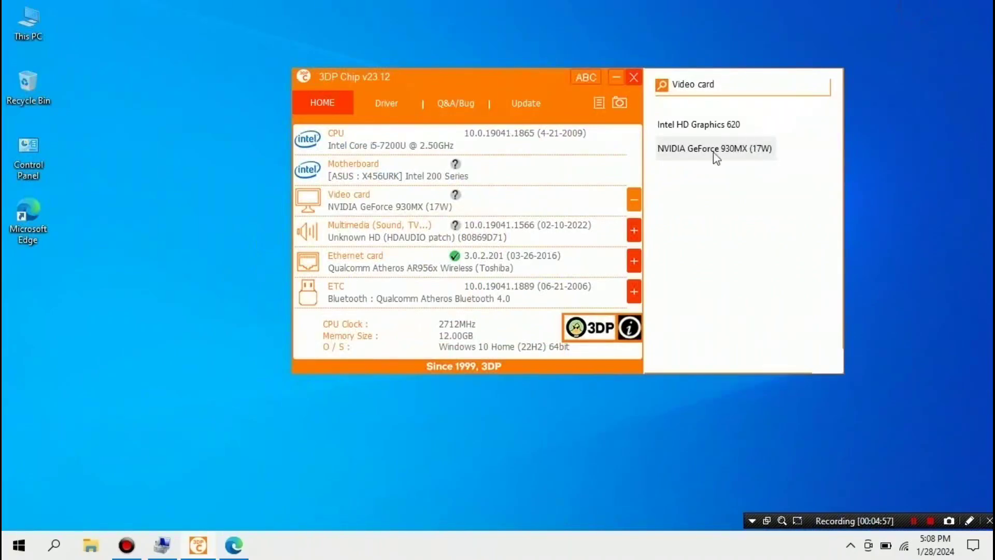
Open the NVIDIA GeForce 930MX (17W) driver page from 3DP Chip and start downloading driver v31.0.15.5123.
left_click(691, 149)
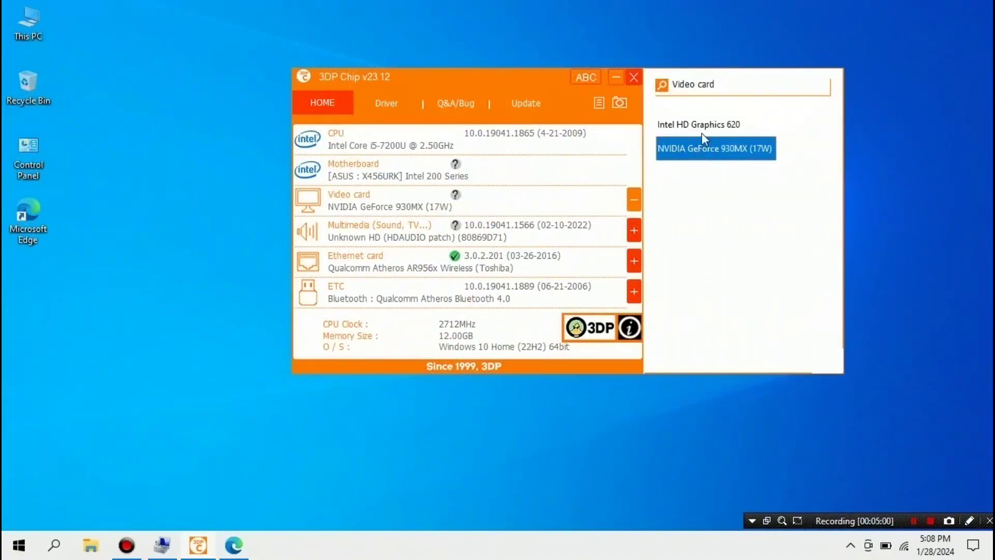
left_click(703, 126)
left_click(709, 149)
left_click(408, 203)
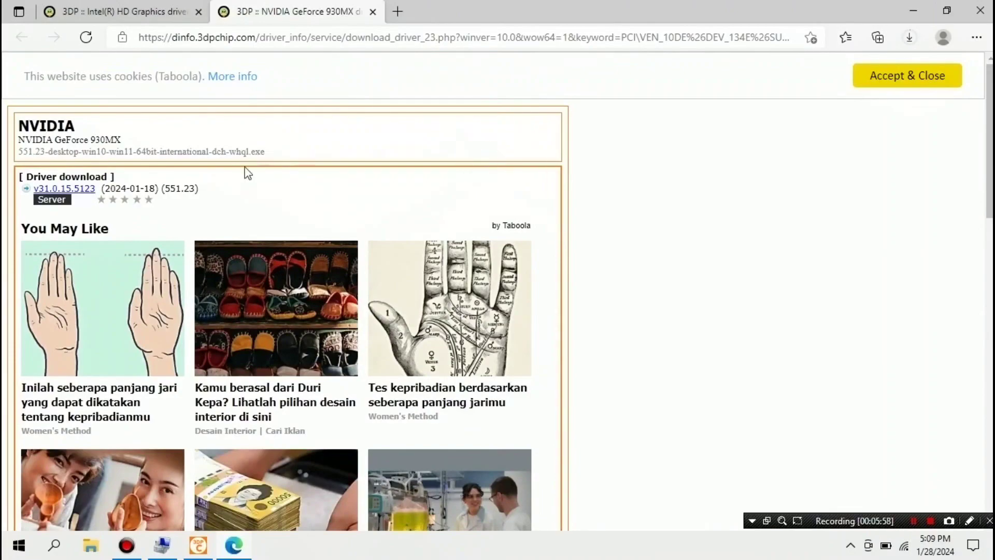
left_click(80, 188)
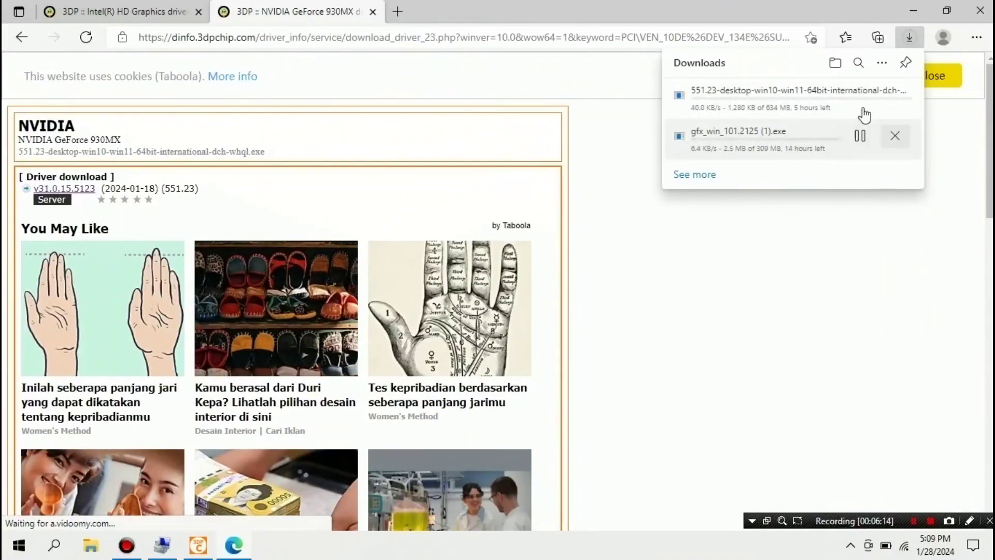
Cancel the Intel and NVIDIA driver downloads and close the browser.
left_click(895, 140)
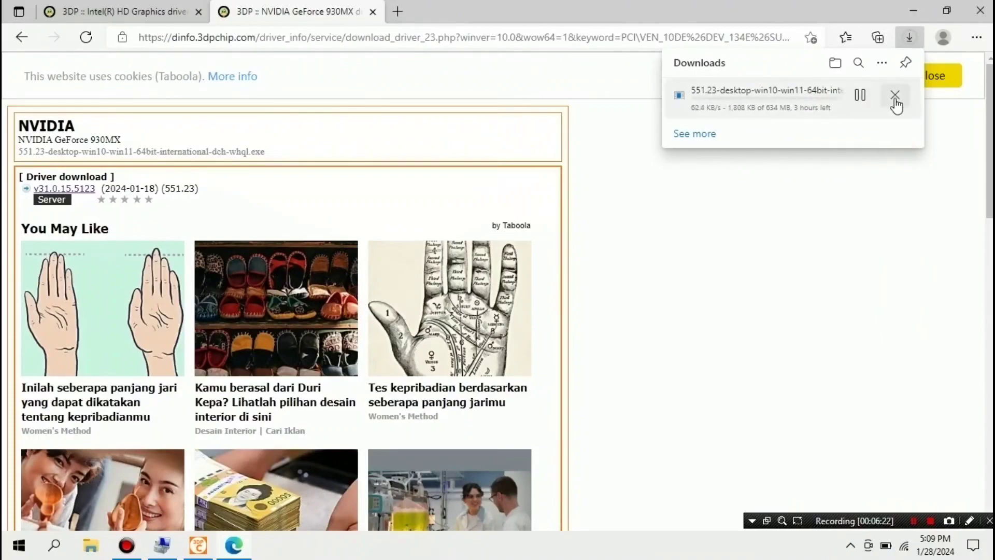
left_click(894, 95)
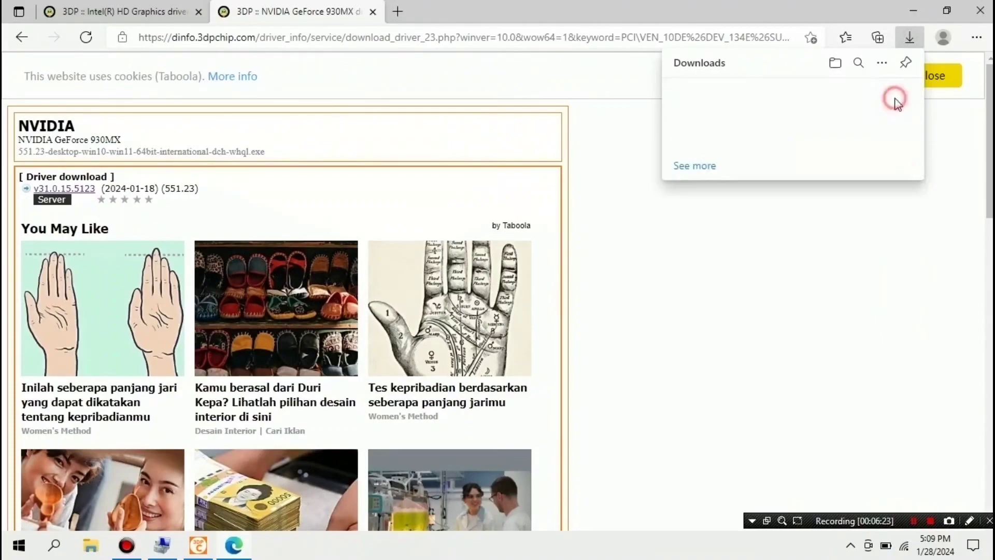
left_click(984, 8)
left_click(984, 7)
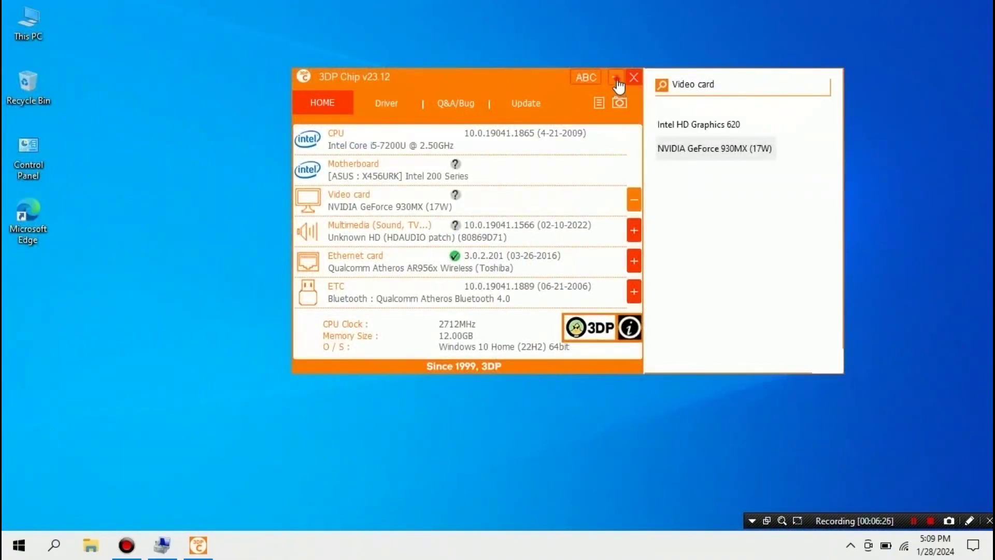
Minimise 3DP Chip and open the Downloads folder in File Explorer to locate the Intel and NVIDIA driver installers.
left_click(633, 77)
left_click(91, 545)
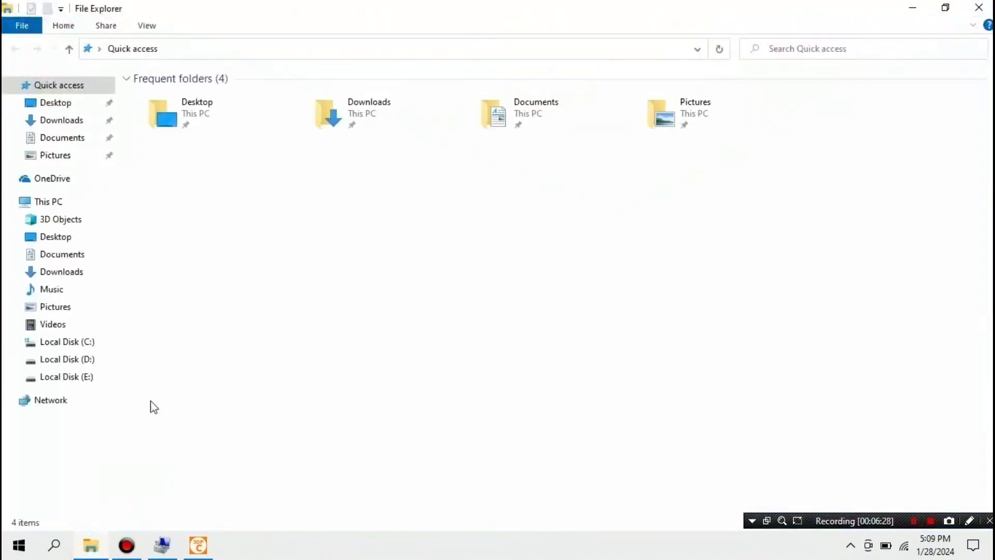
left_click(72, 121)
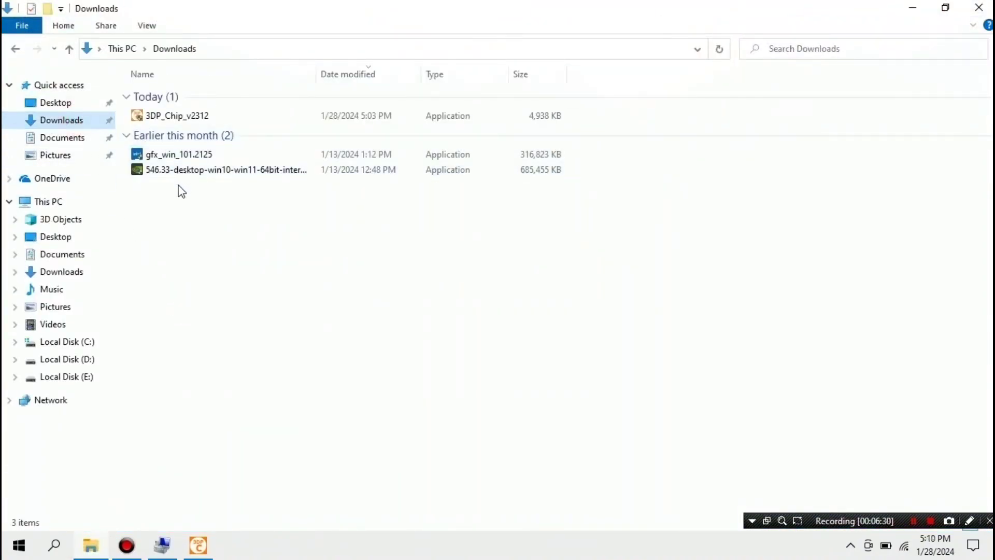
left_click(173, 156)
left_click(382, 173, "ctrl")
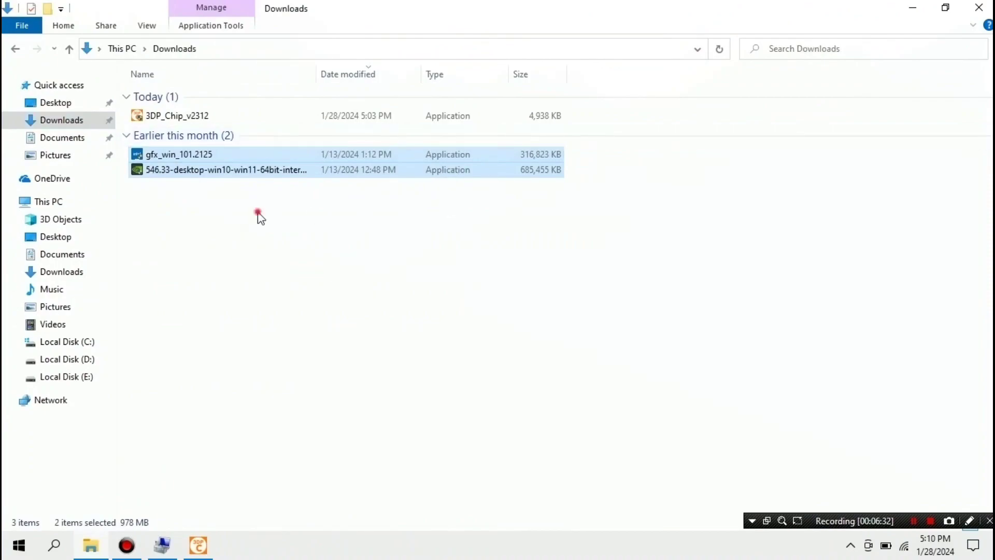
left_click(258, 215)
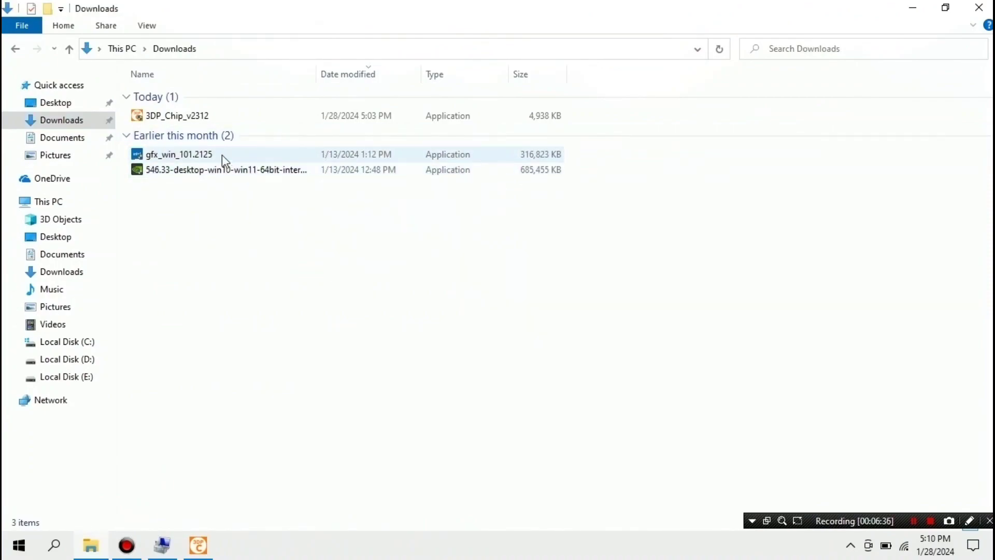
Run gfx_win_101.2125 and start installing the Intel Graphics Driver and Graphics Command Center without a clean installation.
double_click(222, 155)
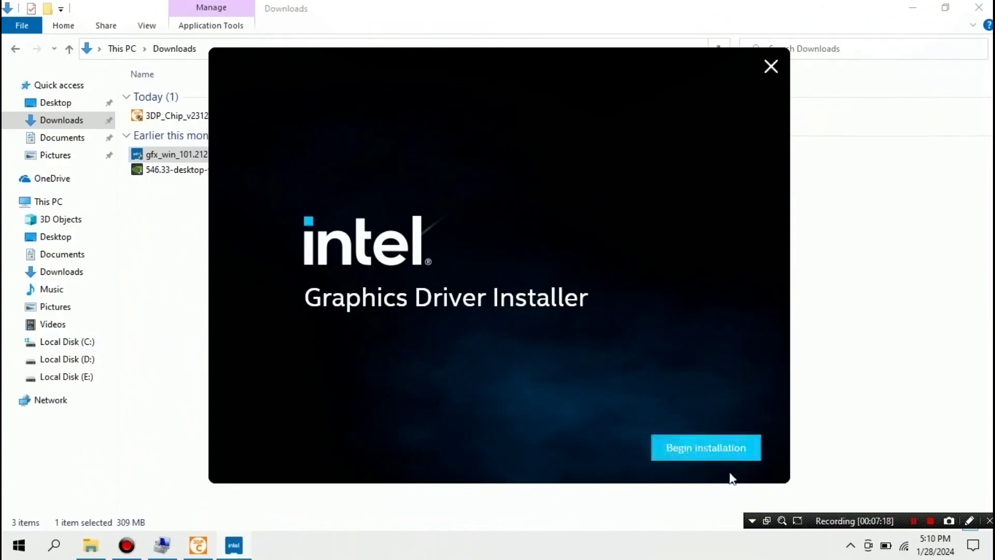
left_click(693, 449)
left_click(732, 449)
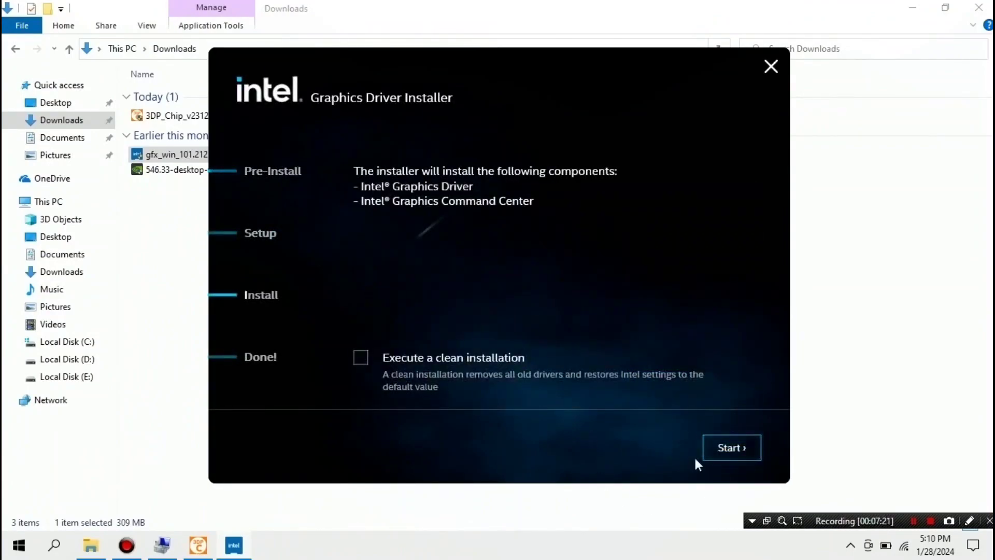
left_click(741, 456)
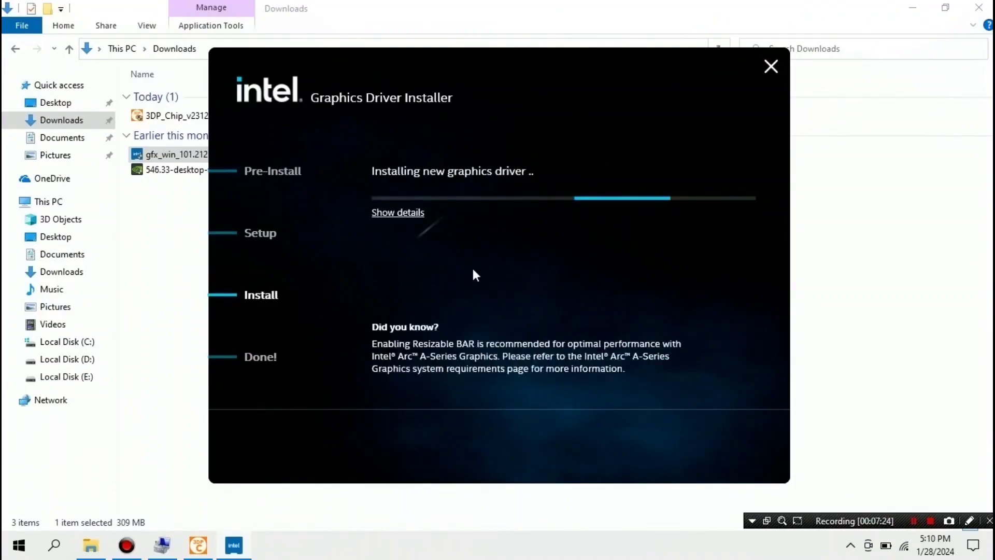
Show Device Manager in a narrow window with a widened device list beside the installer, and finish the Intel installation without rebooting.
left_click(162, 545)
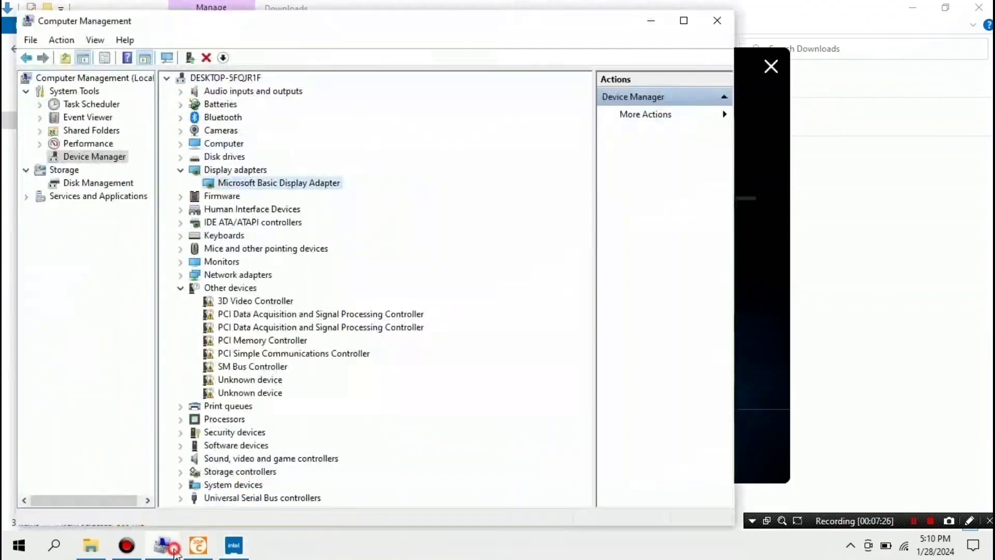
left_click_drag(737, 222, 365, 237)
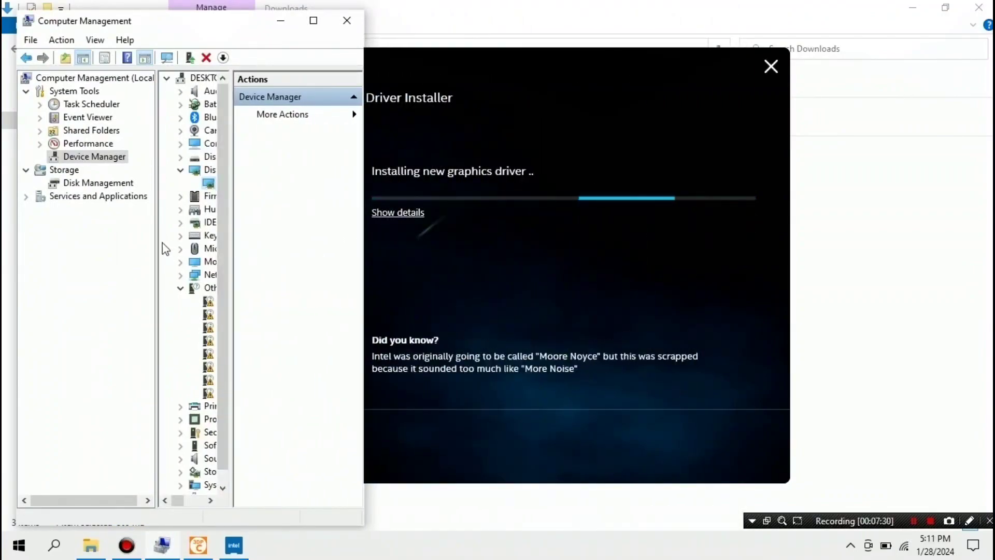
left_click_drag(156, 243, 59, 253)
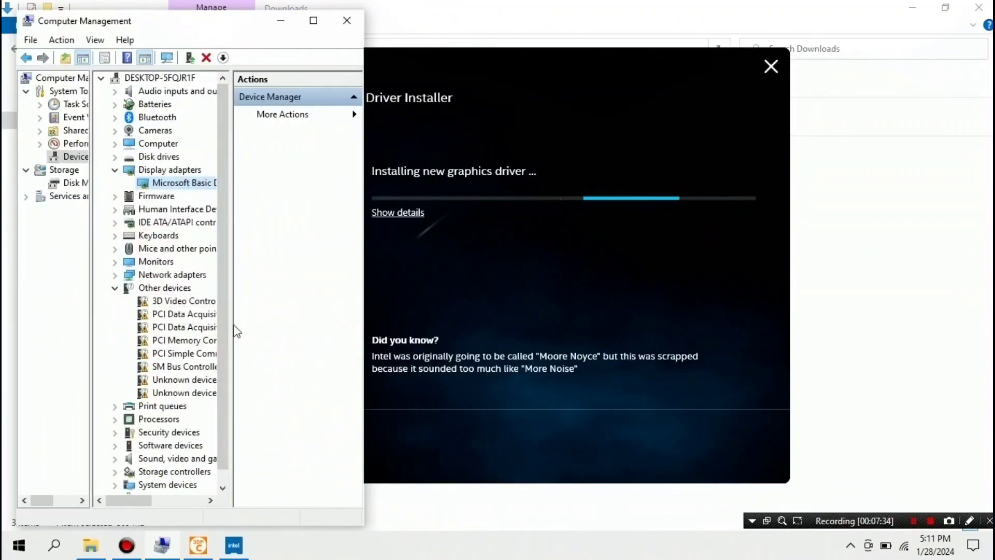
left_click_drag(233, 328, 312, 336)
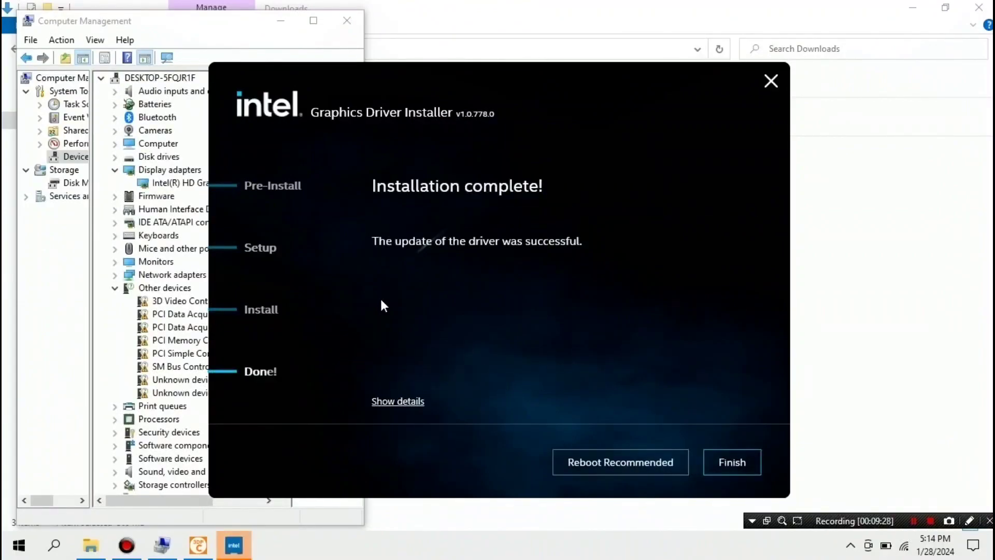
left_click(731, 467)
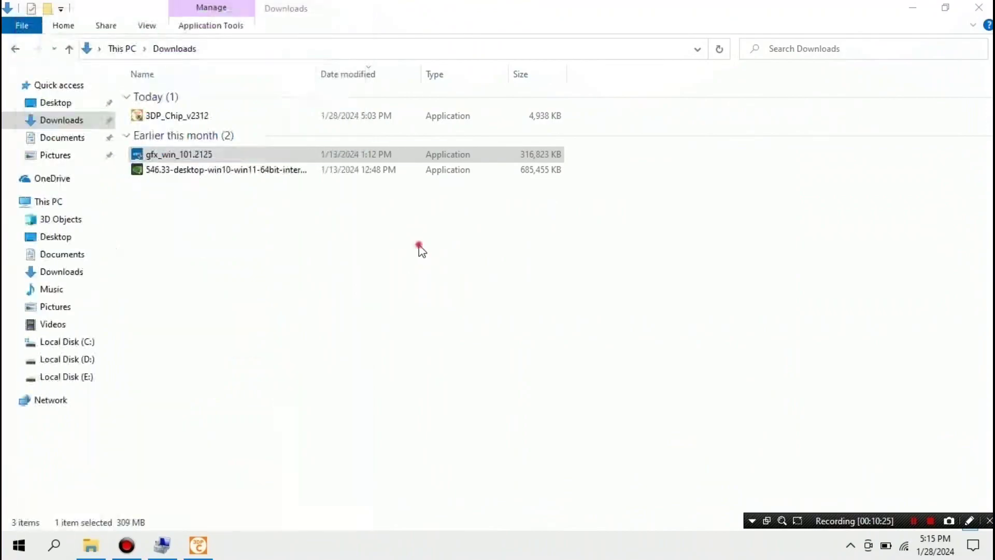
Run the 546.33-desktop-win10-win11-64bit installer and start an Express installation of the NVIDIA Graphics Driver and GeForce Experience.
left_click(334, 197)
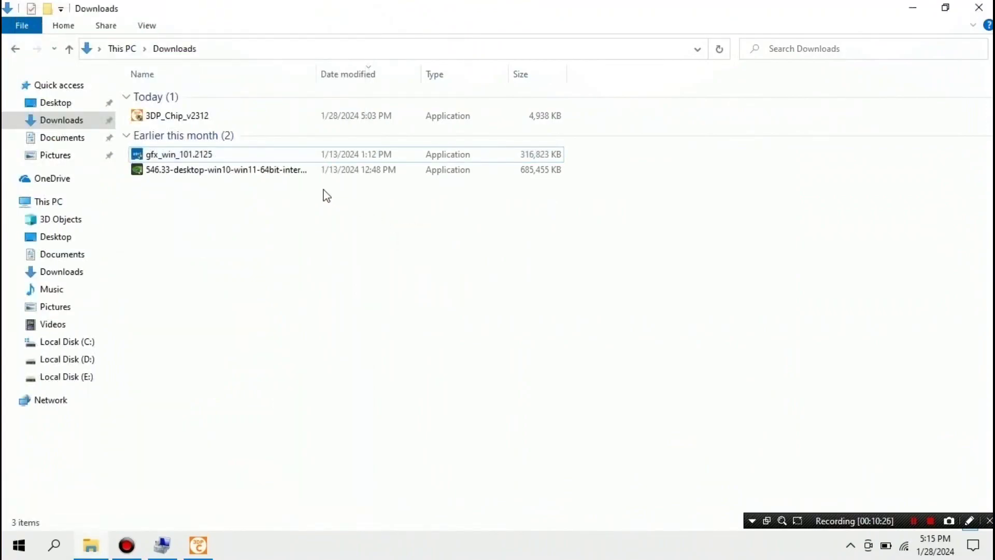
left_click(250, 169)
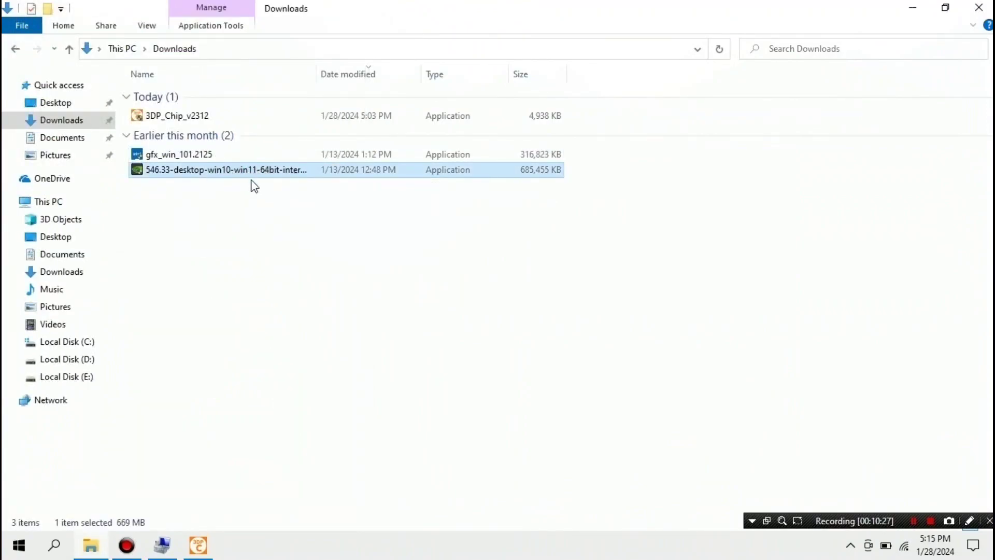
double_click(258, 174)
left_click(451, 298)
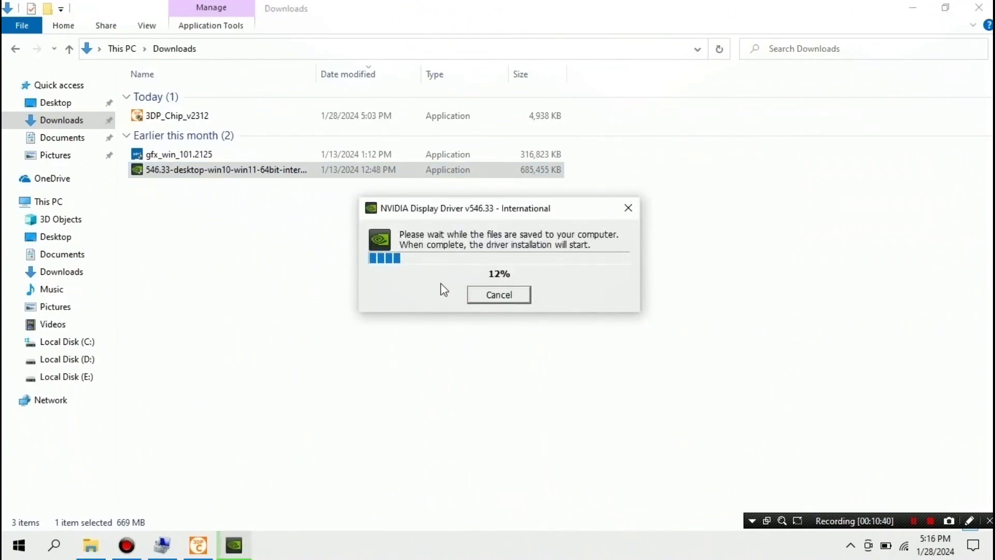
left_click(914, 520)
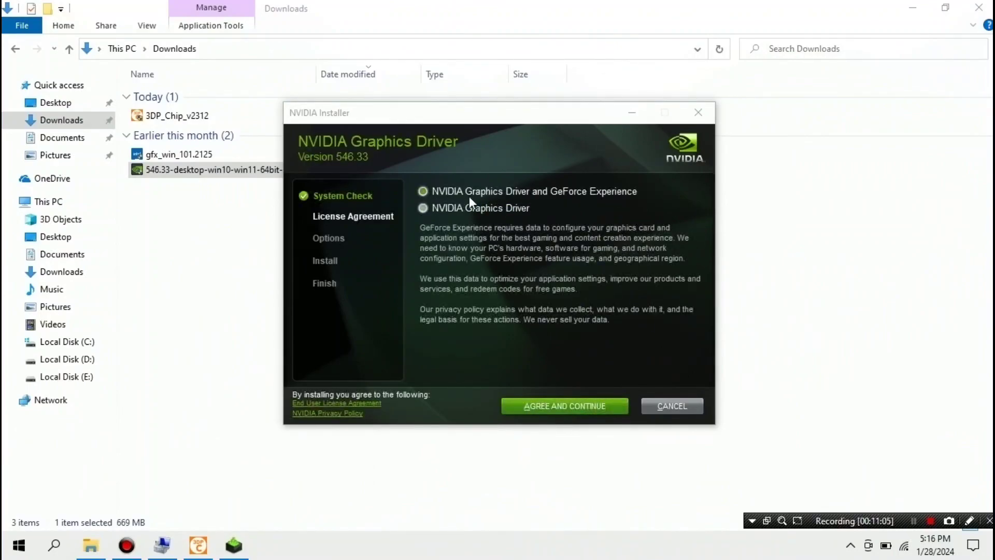
left_click(603, 406)
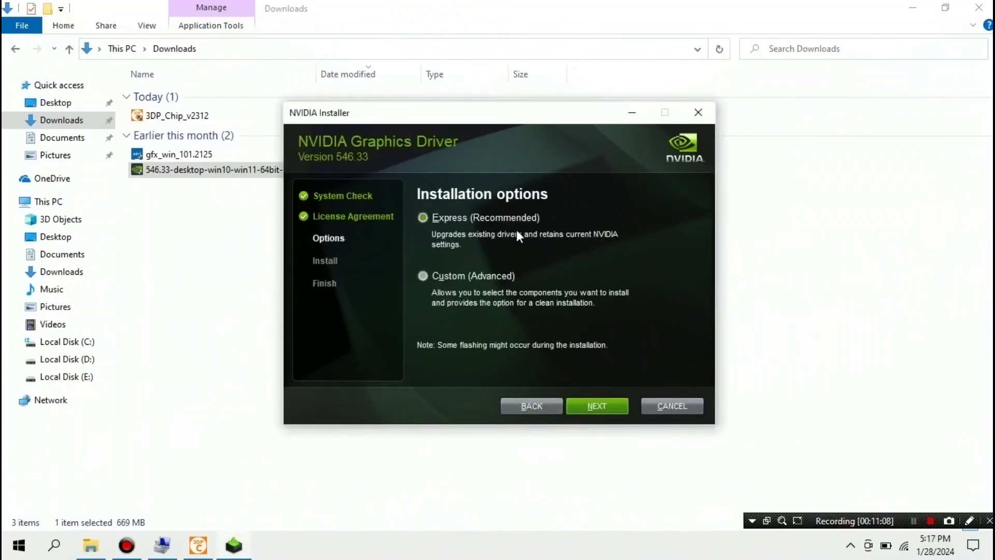
left_click(604, 405)
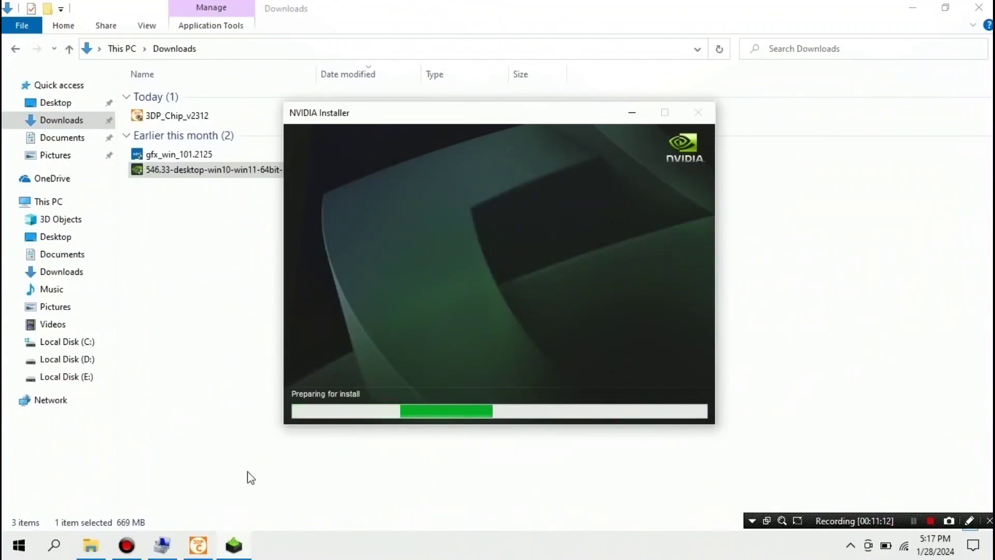
Bring up Device Manager, select Intel(R) HD Graphics 620 under Display adapters, and move the NVIDIA installer window beside it.
left_click(162, 546)
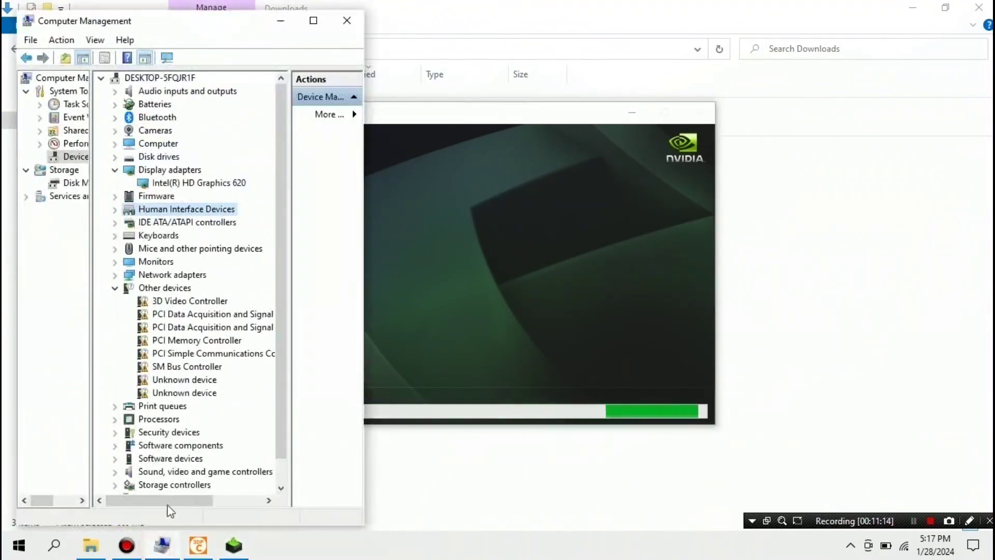
left_click(174, 184)
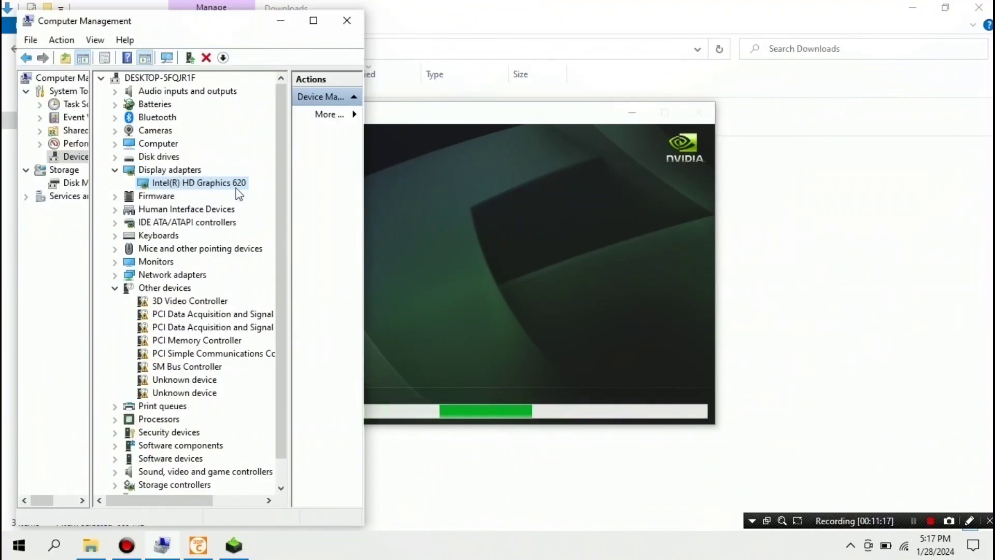
left_click_drag(469, 111, 571, 127)
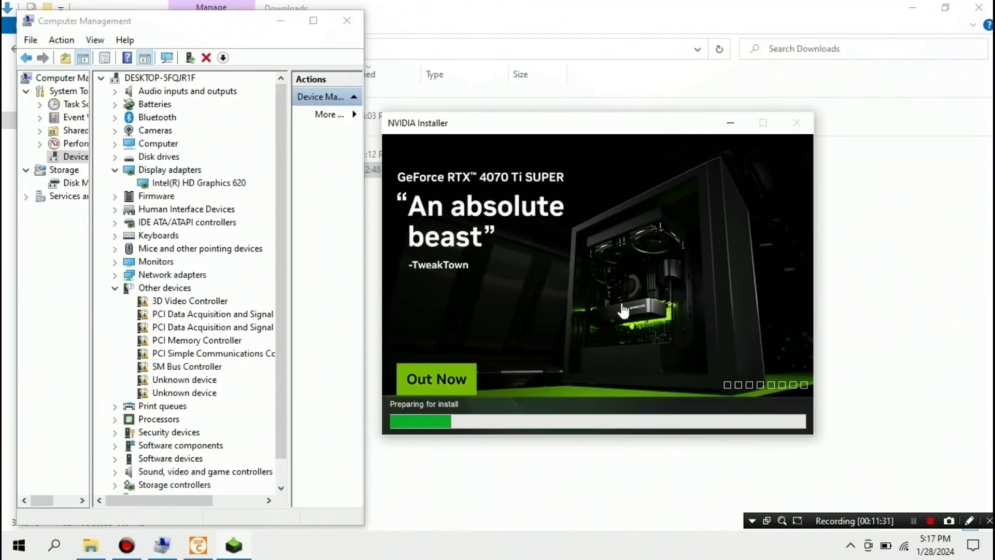
left_click(912, 521)
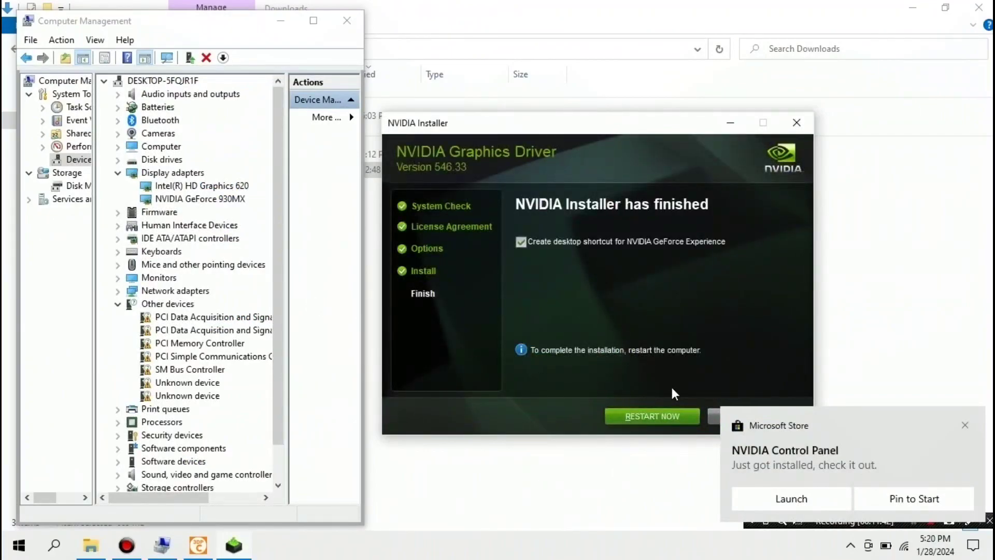
Pin NVIDIA Control Panel to Start and finish the NVIDIA installer with the restart postponed.
left_click(931, 502)
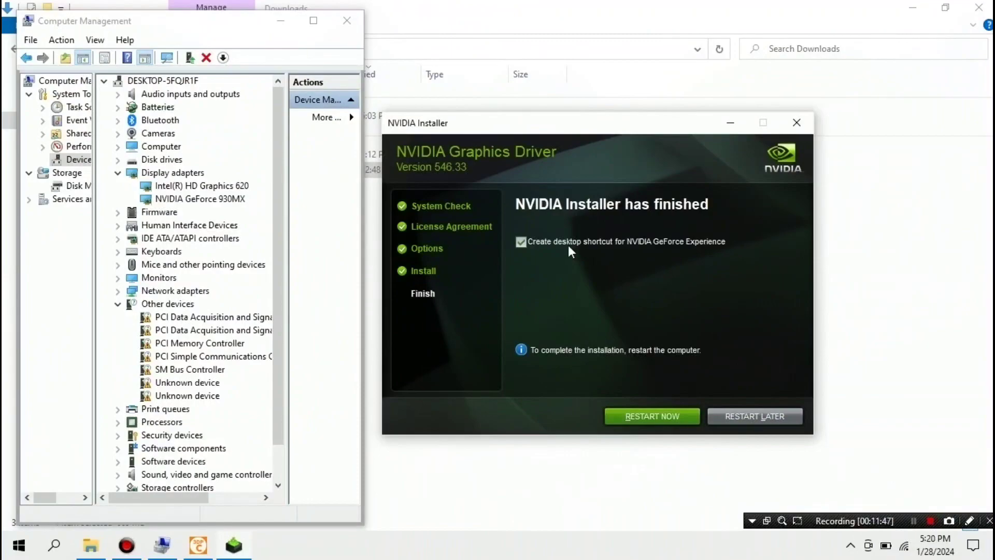
left_click(773, 421)
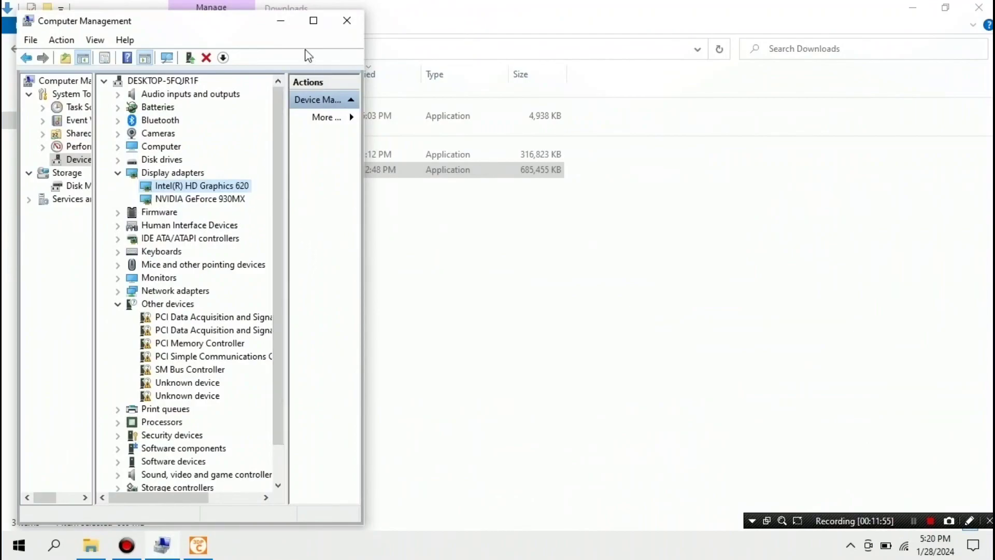
Minimise Device Manager and the Downloads window and bring 3DP Chip back to the front.
left_click(281, 21)
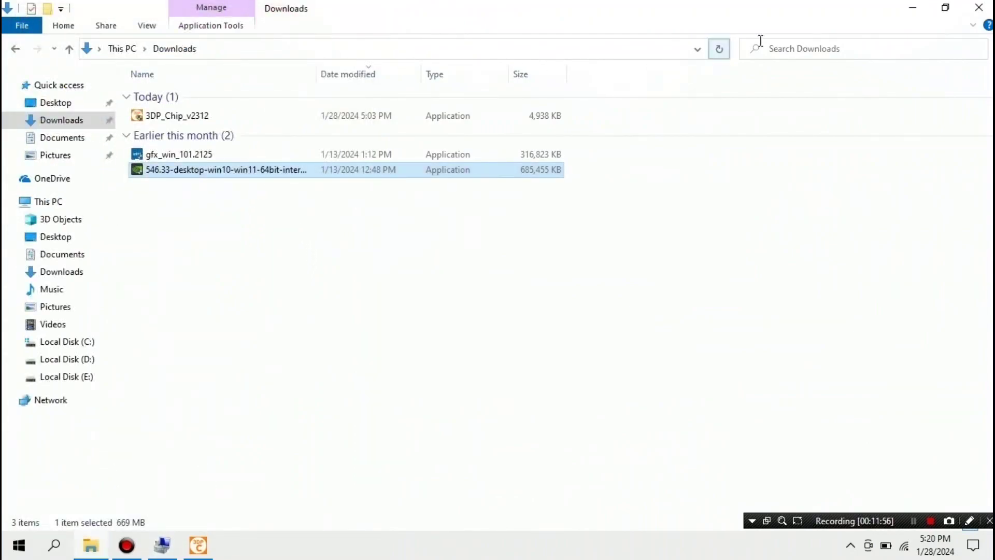
left_click(913, 7)
left_click(198, 545)
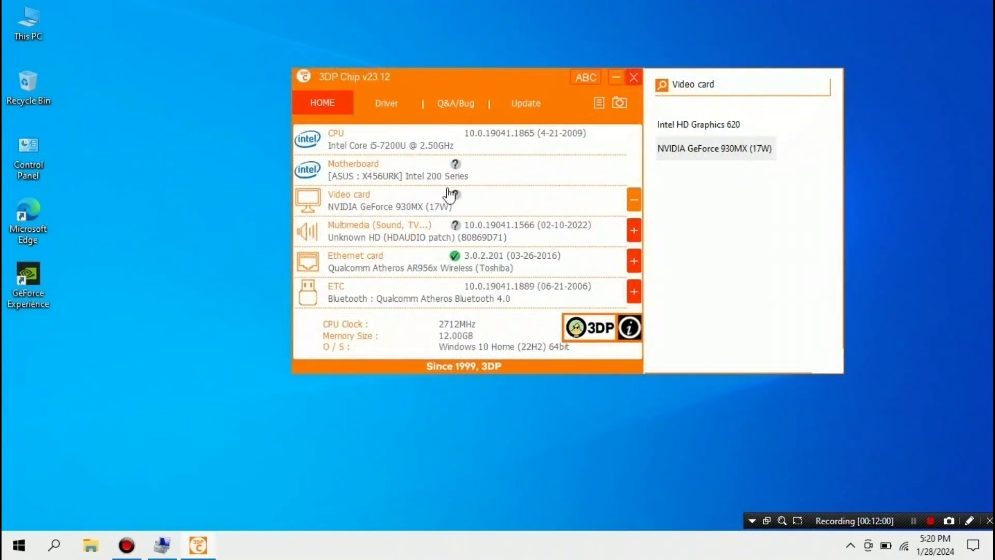
Open the Intel CPU driver page from 3DP Chip, close the browser, and move the 3DP Chip window slightly upward.
left_click(400, 140)
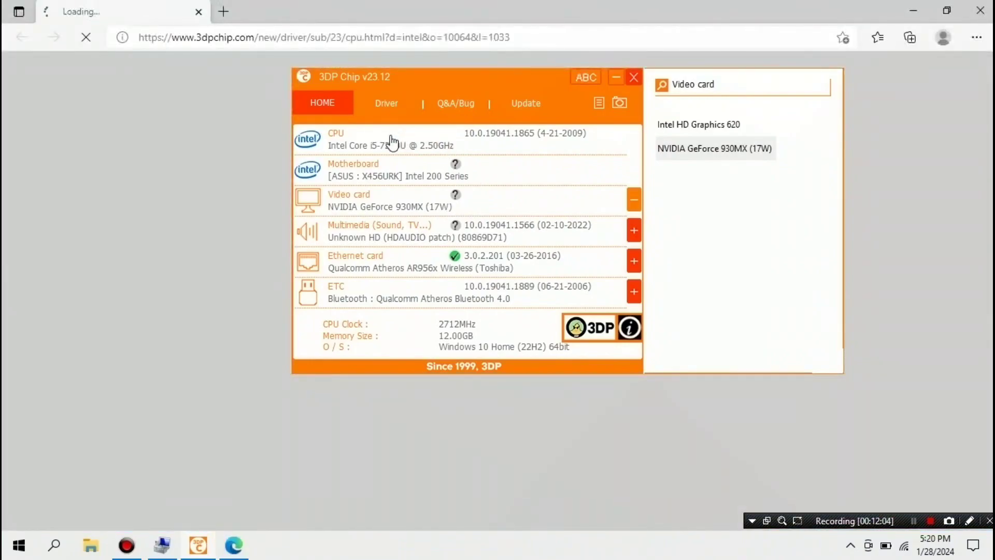
key("alt+F4")
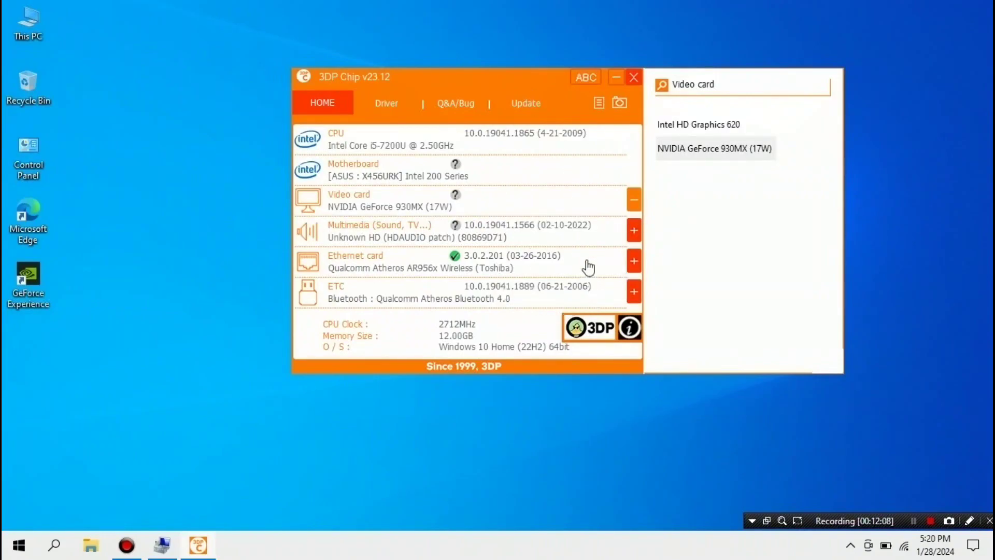
left_click_drag(522, 75, 514, 52)
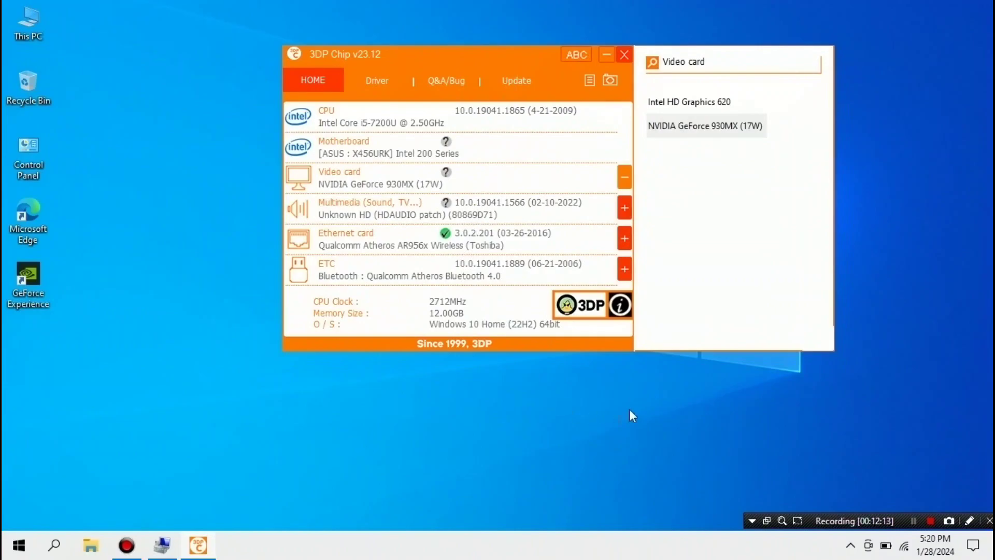
Bring back Device Manager, review the Intel CPU driver download page from 3DP Chip, and place 3DP Chip beside Device Manager.
key("alt+Tab")
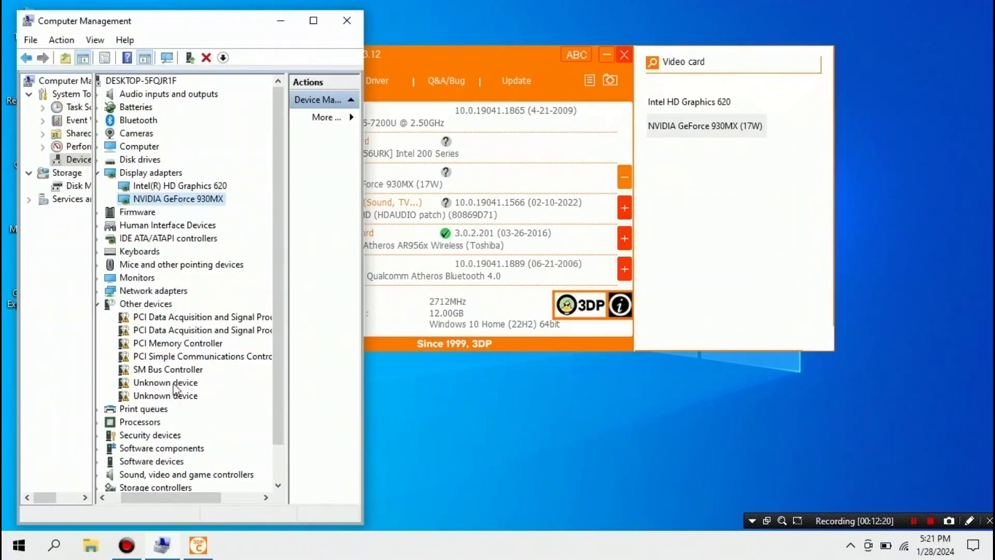
left_click(423, 55)
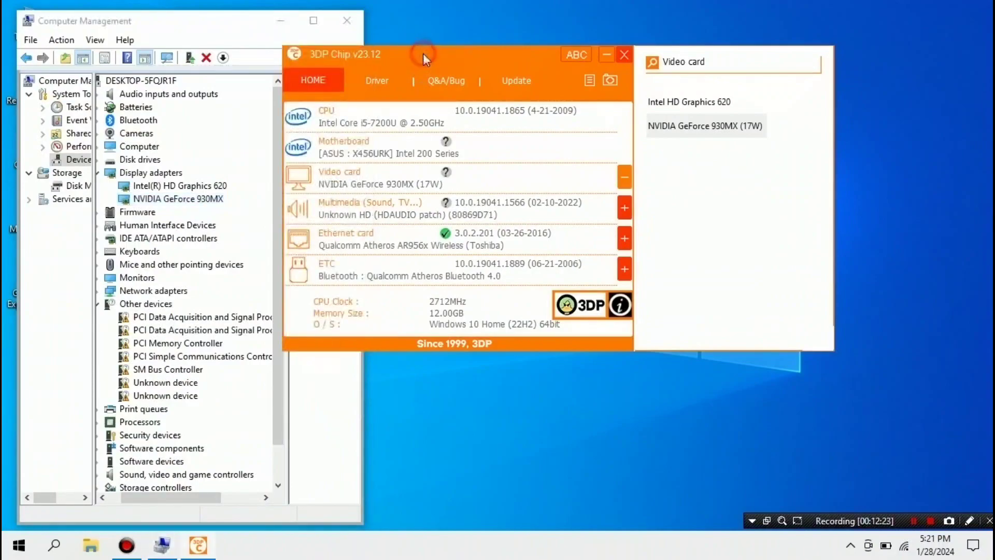
left_click(369, 127)
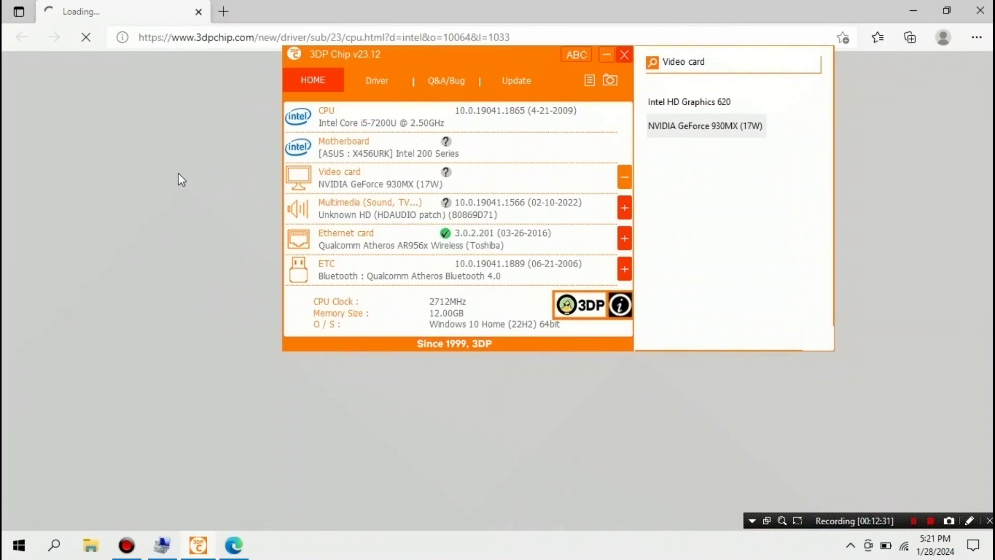
left_click(203, 295)
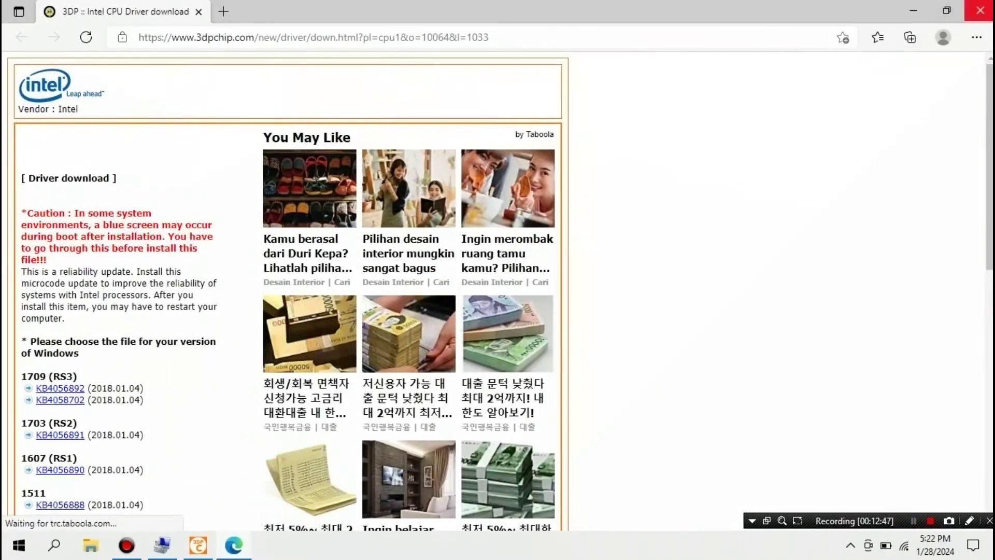
left_click(979, 11)
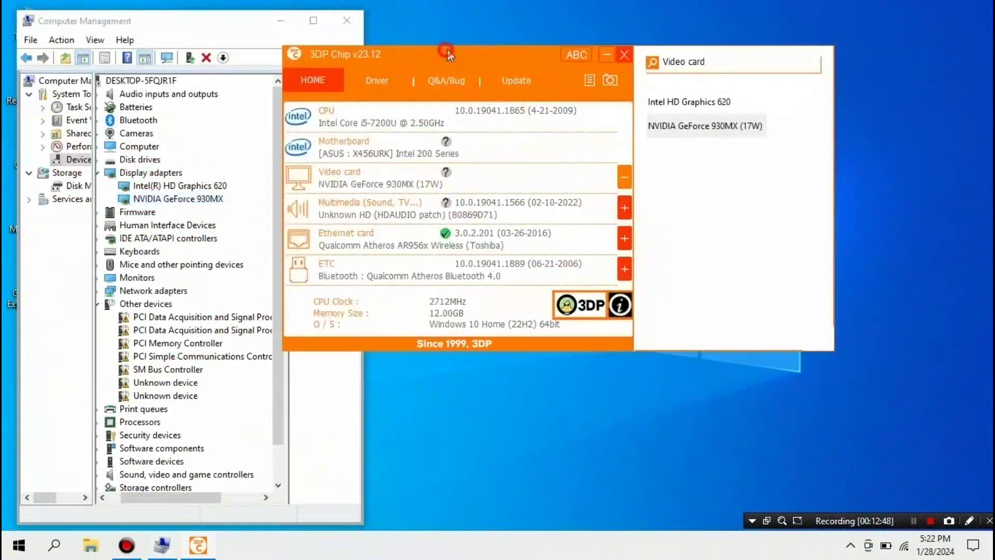
left_click_drag(447, 54, 563, 57)
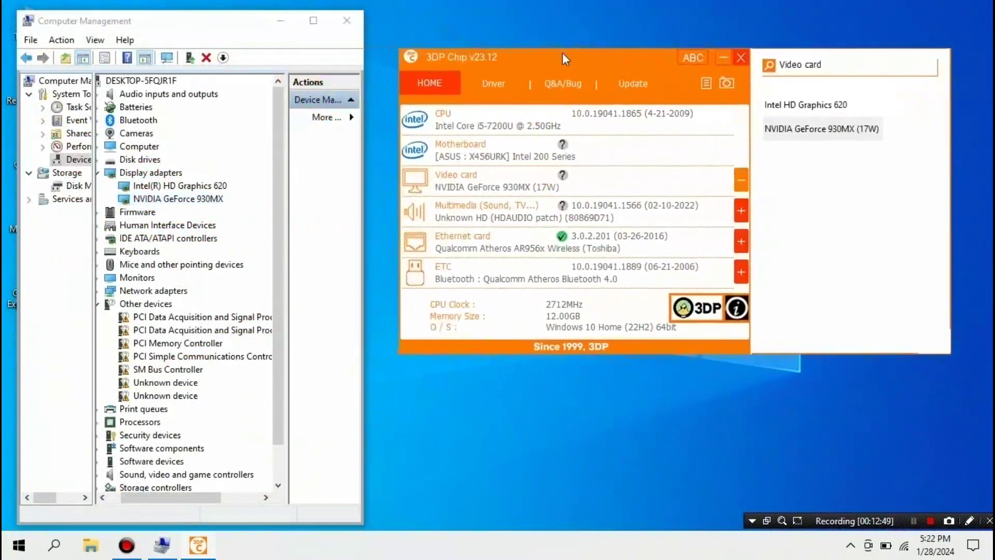
Download SetupChipset.exe from the Intel 200 Series motherboard's driver page, run it, and close the browser.
left_click(506, 154)
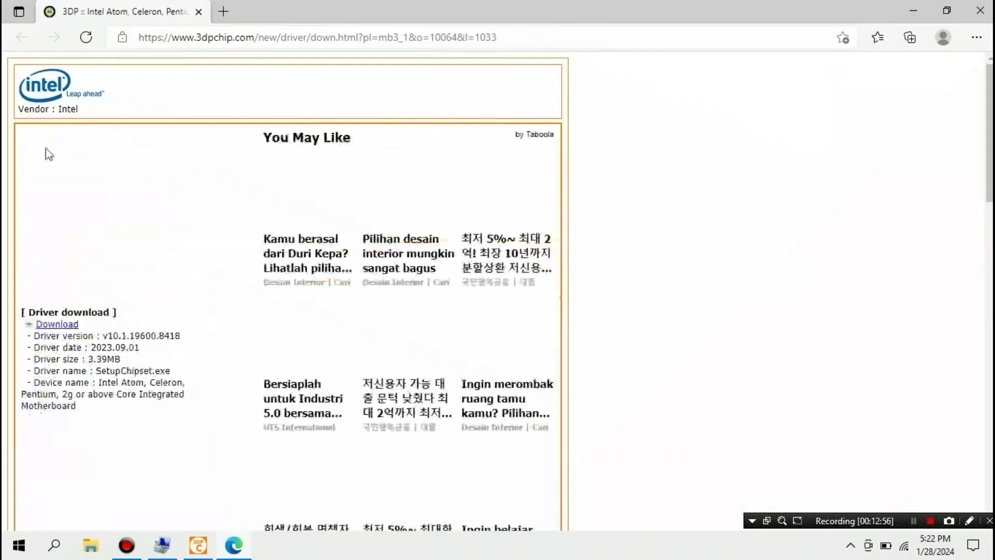
left_click(67, 325)
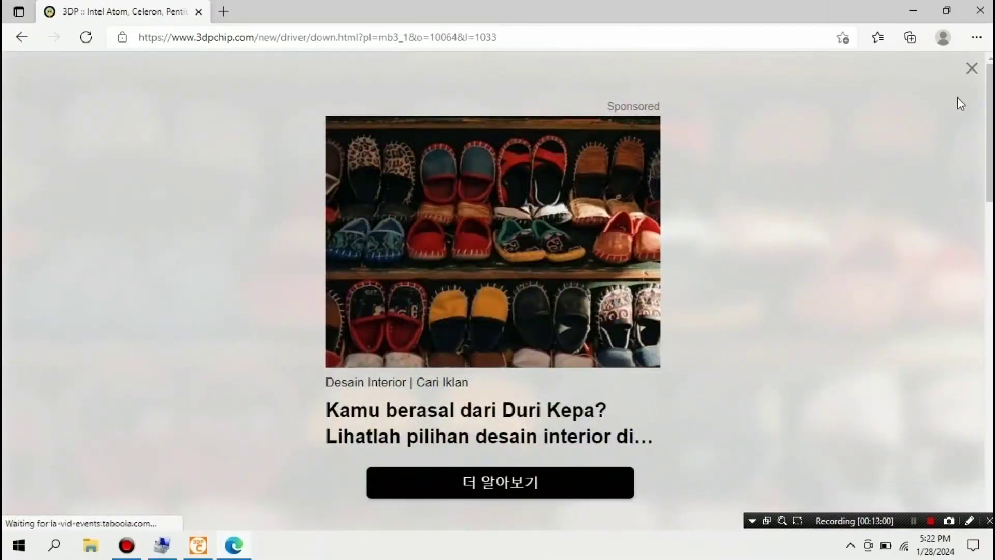
left_click(971, 72)
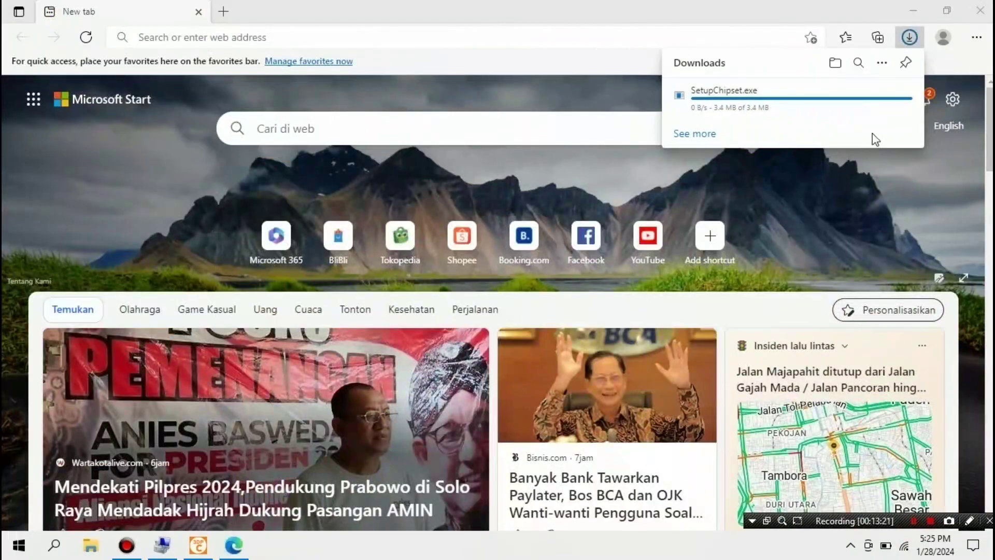
left_click(705, 103)
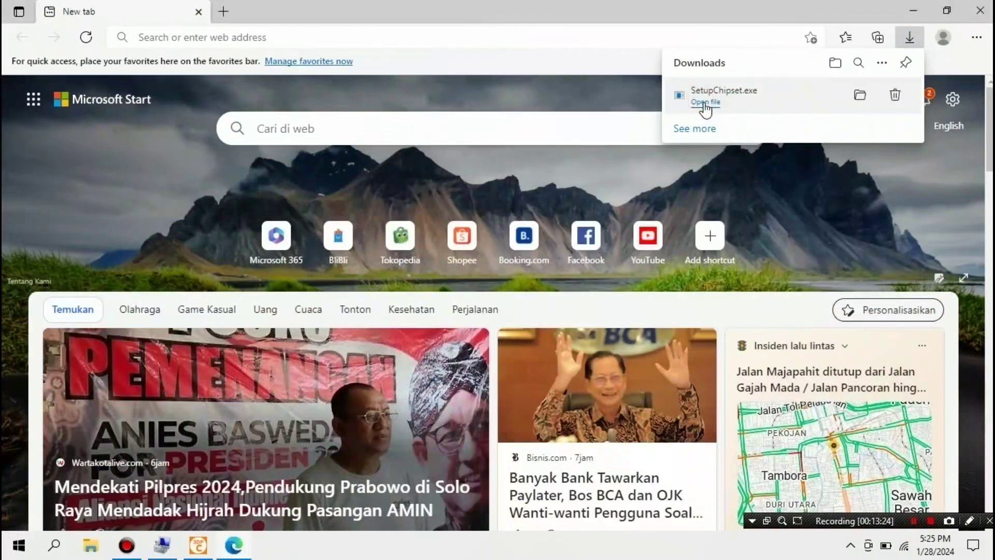
left_click(963, 6)
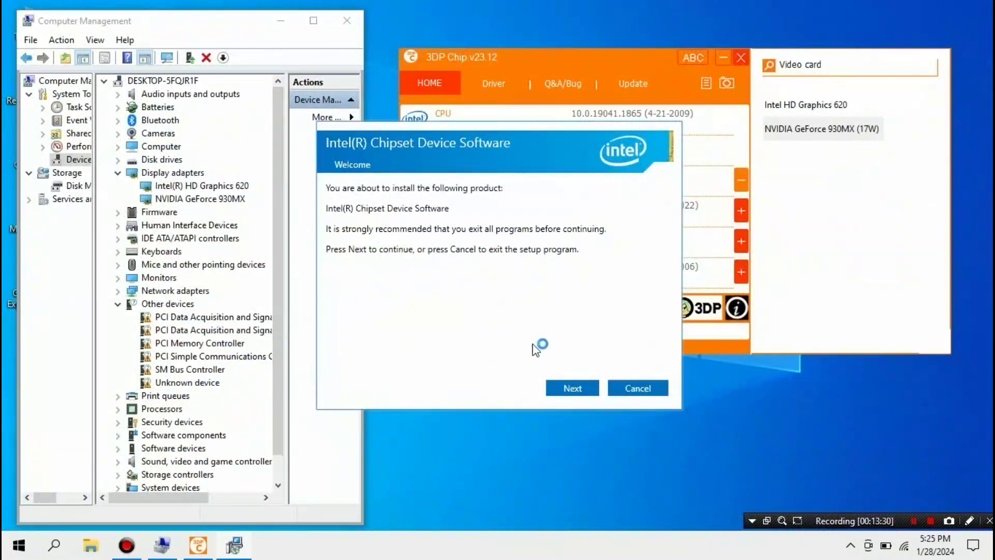
Install Intel Chipset Device Software, collapse Display adapters in Device Manager, and postpone the restart.
left_click(569, 388)
left_click(569, 388)
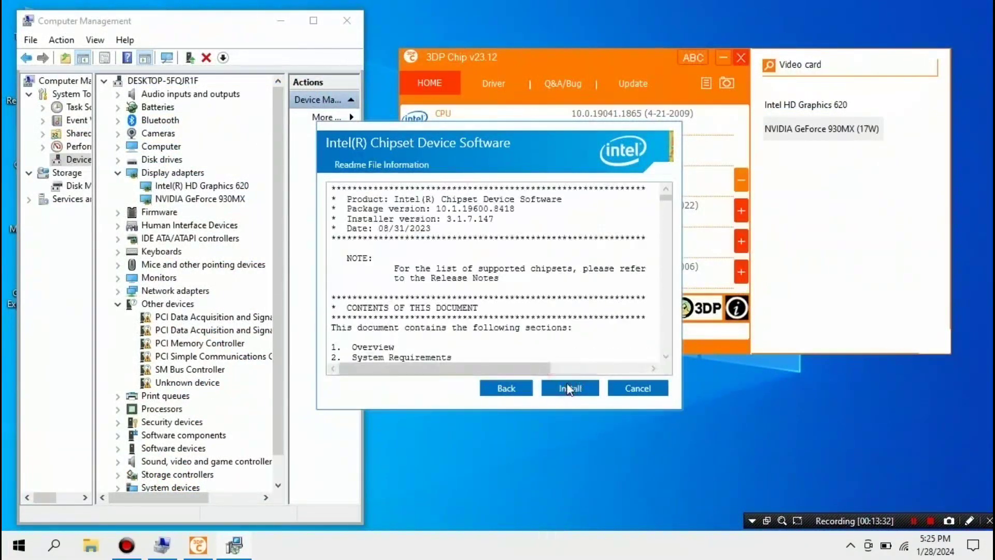
left_click(569, 388)
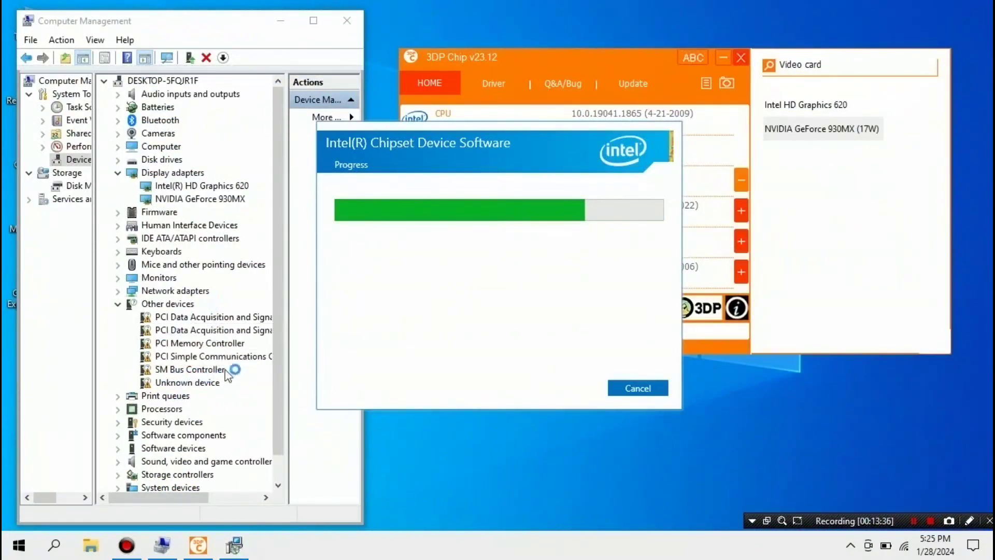
left_click(121, 172)
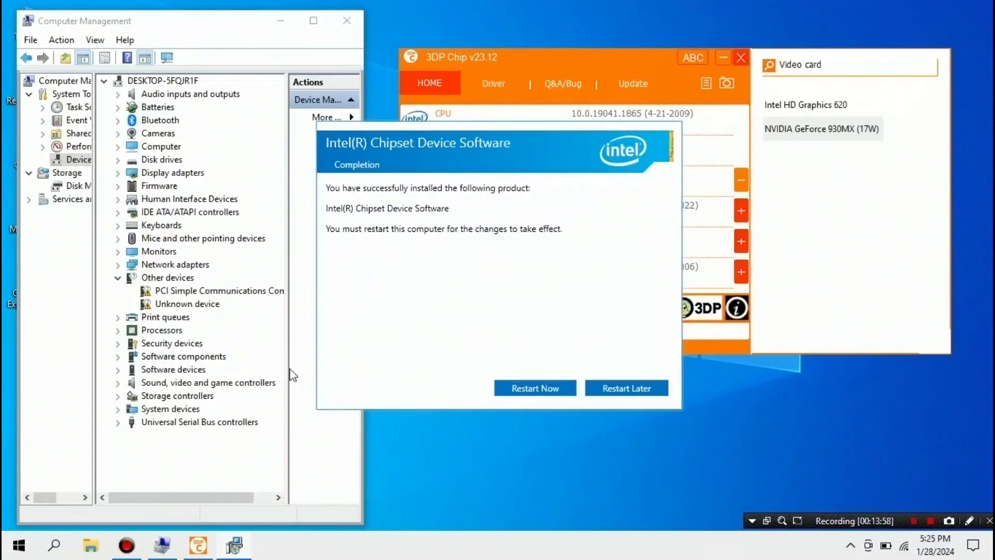
left_click(634, 390)
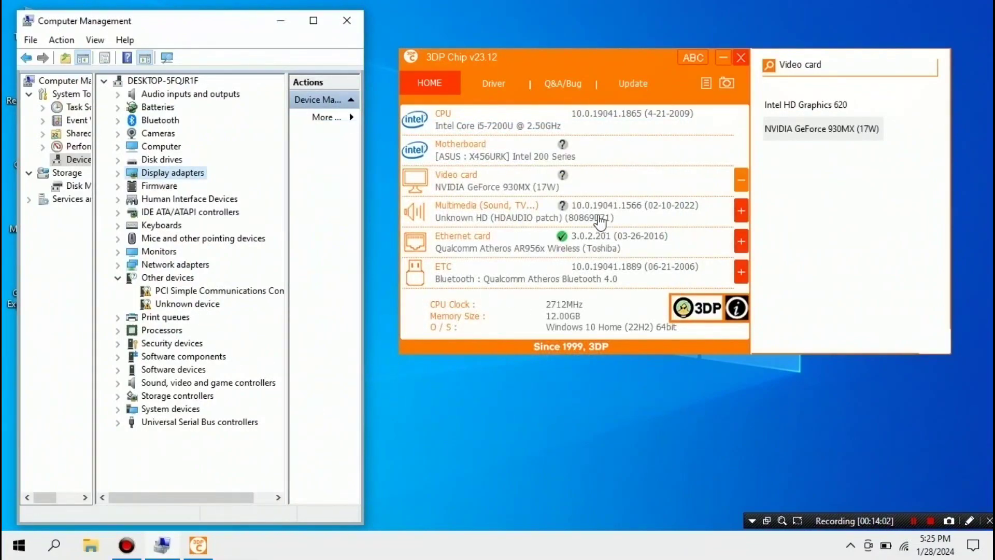
Select Intel Dynamic Platform & Thermal Framework under ETC in 3DP Chip and download its driver.
left_click(741, 242)
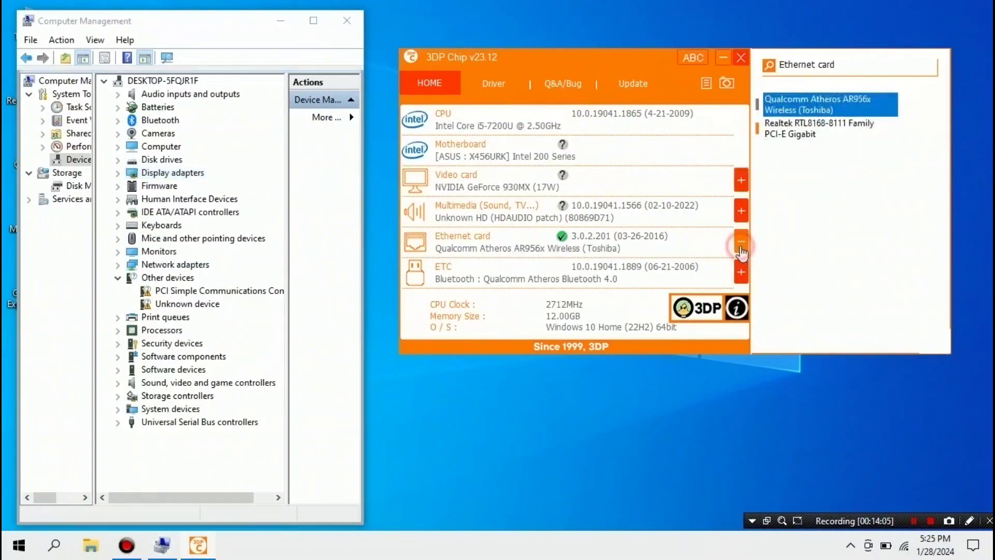
left_click(742, 272)
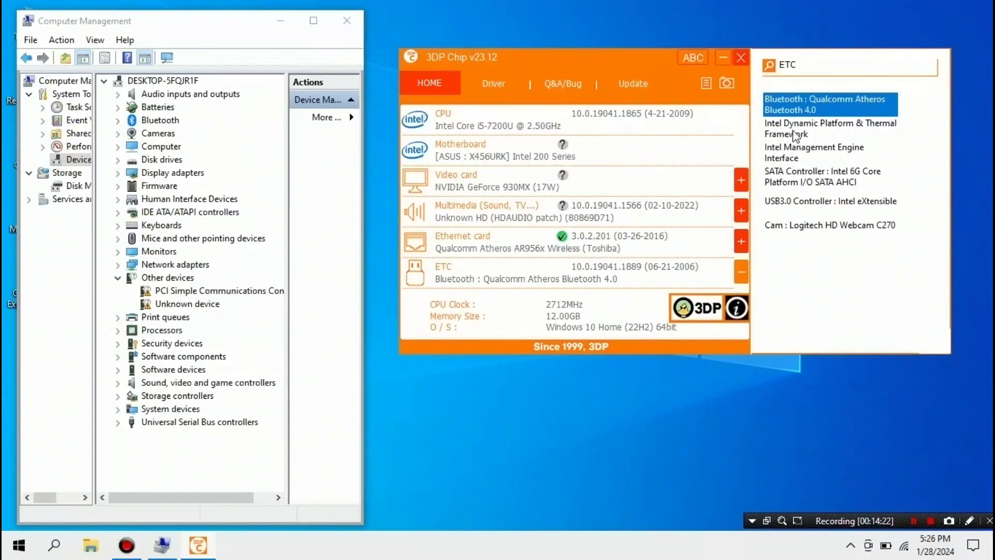
left_click(823, 130)
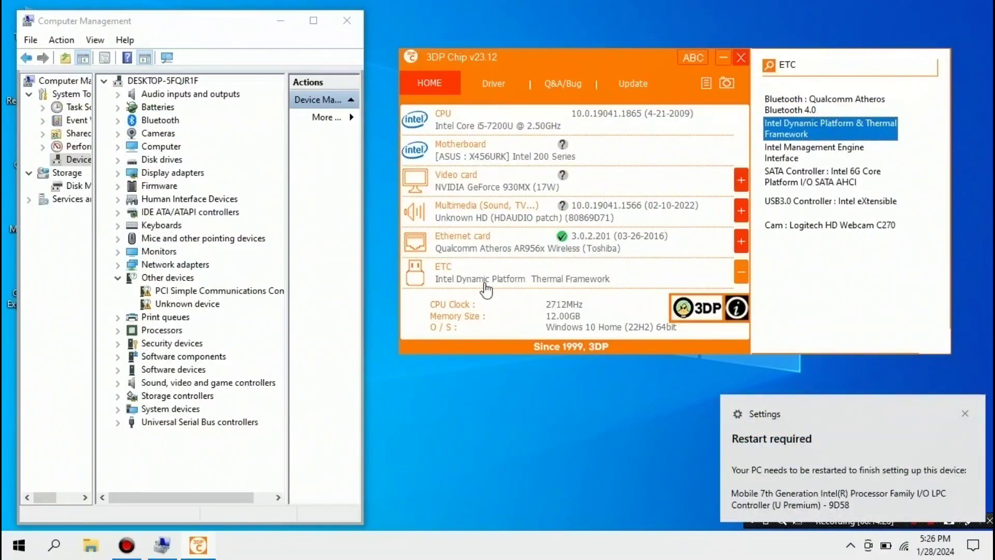
left_click(492, 281)
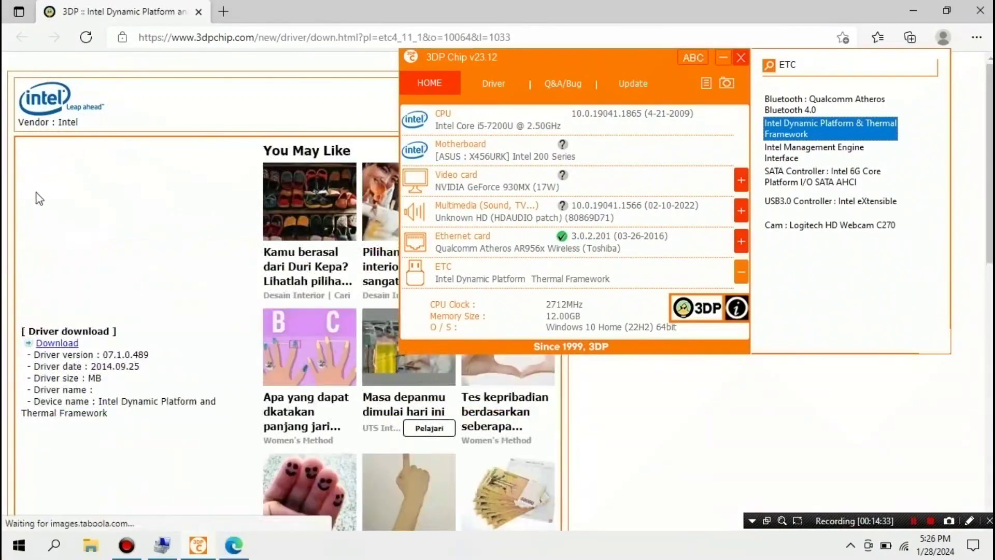
left_click(67, 342)
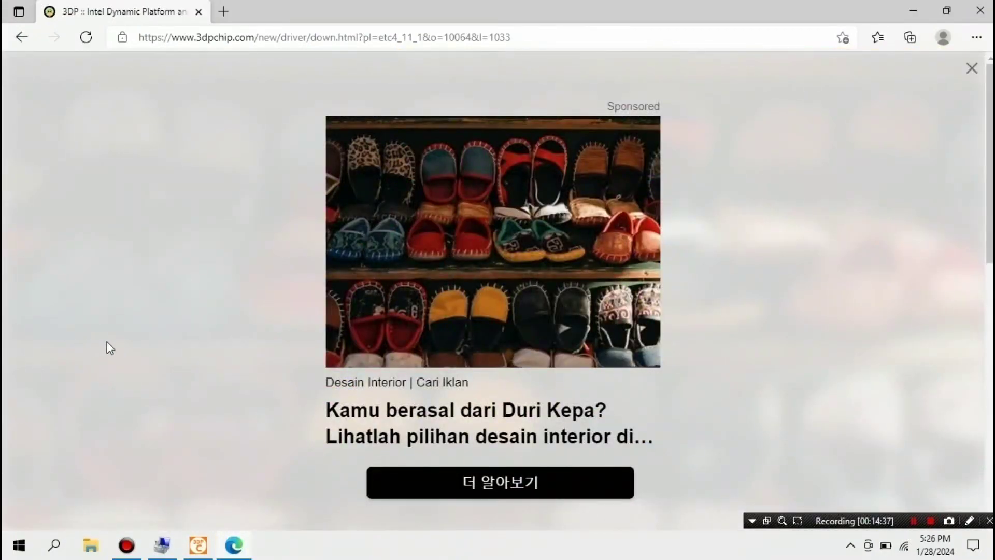
left_click(973, 68)
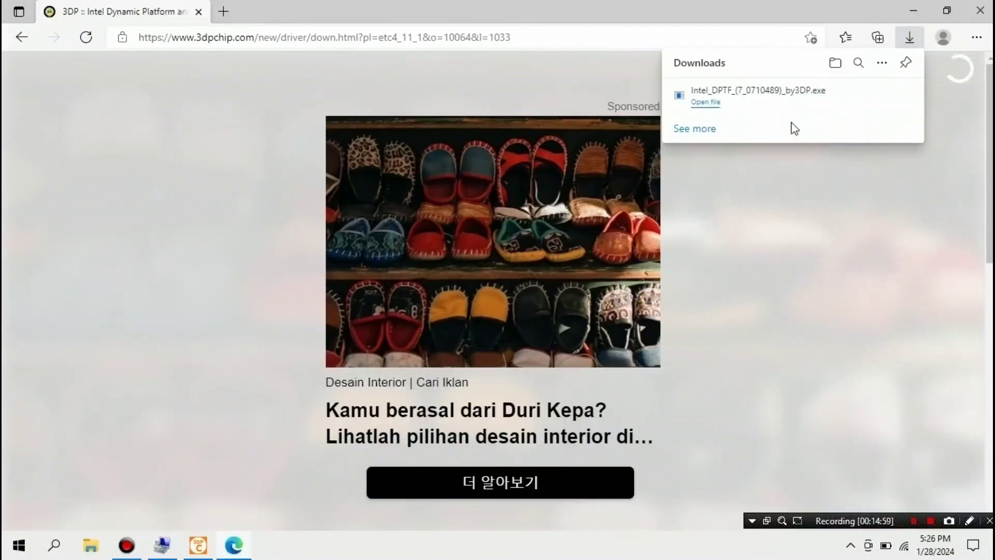
Run Intel_DPTF_(7_0710489)_by3DP.exe, extract it to C:\3DP\Edition\Intel_DPTF\0710489, and complete the driver installation wizard.
left_click(714, 102)
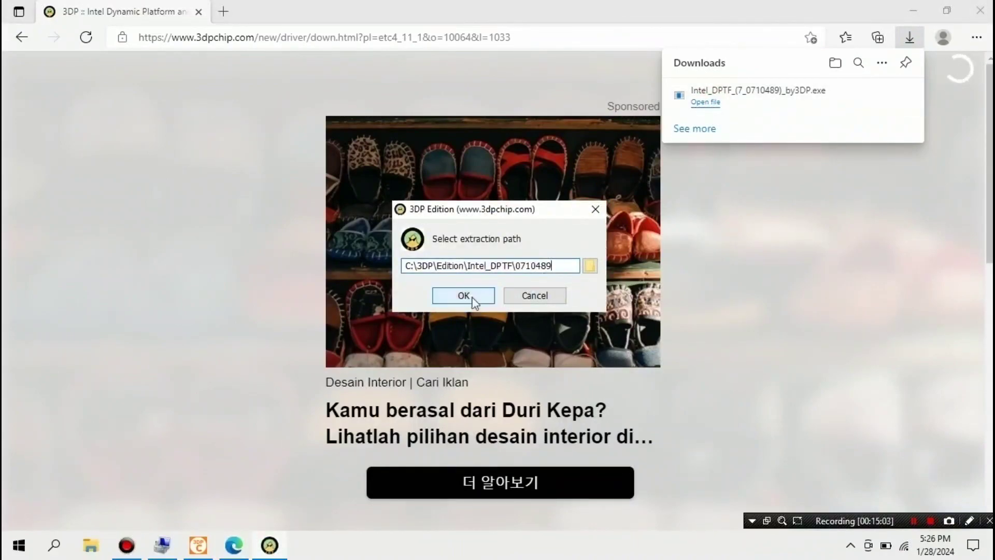
left_click(978, 9)
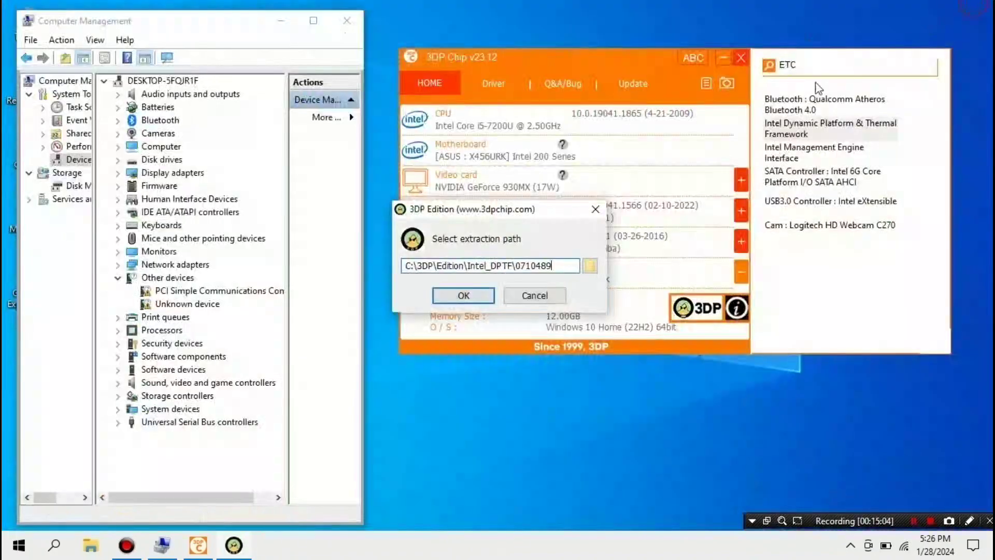
left_click(464, 295)
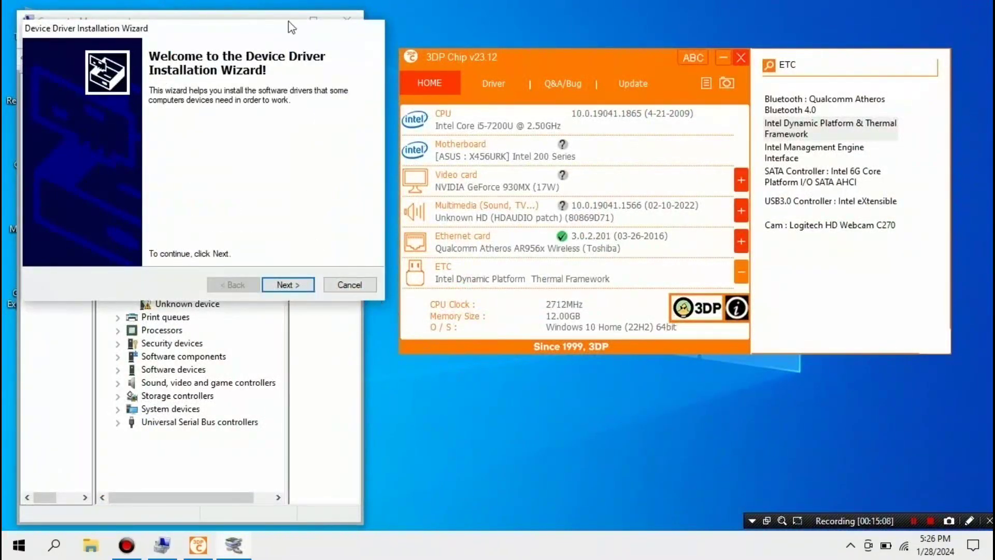
left_click_drag(271, 33, 626, 83)
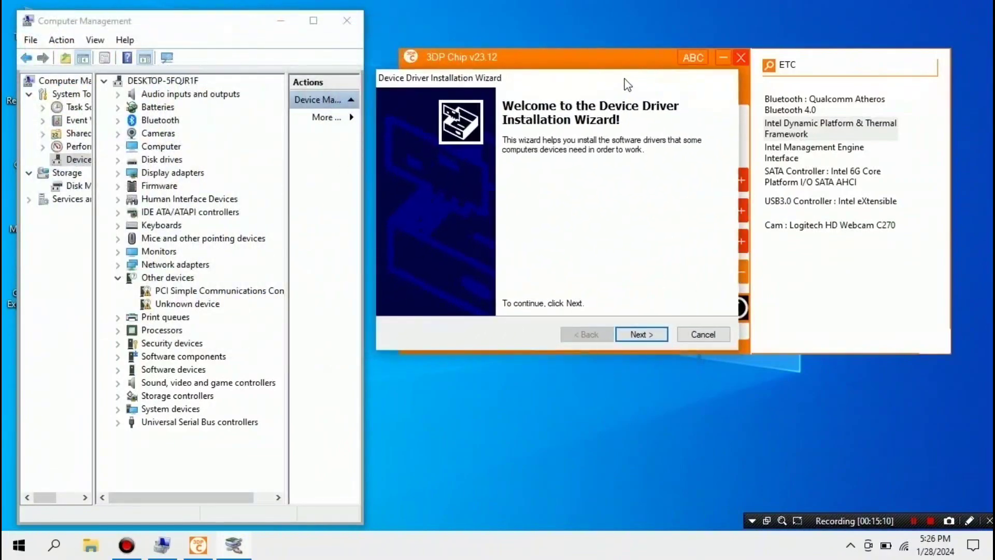
left_click(640, 335)
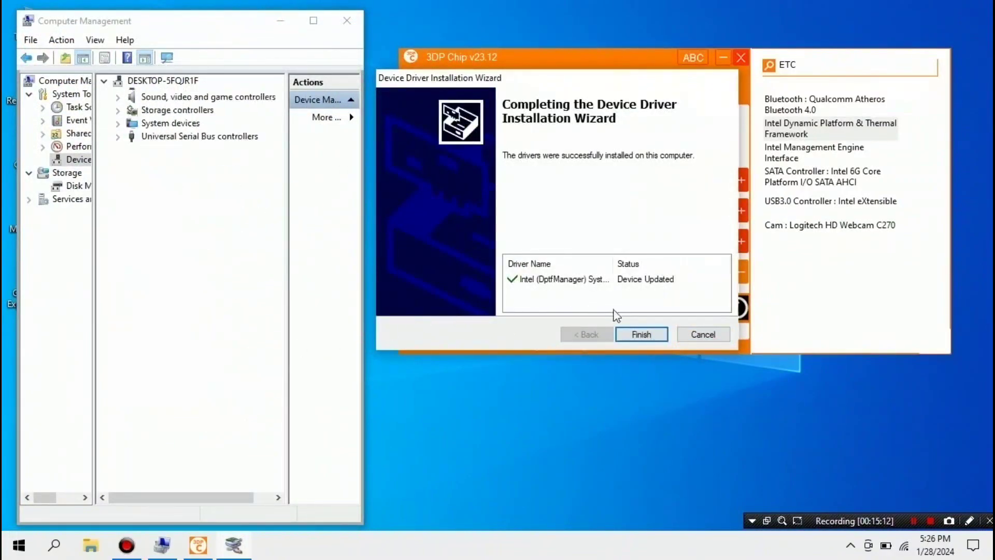
left_click(641, 335)
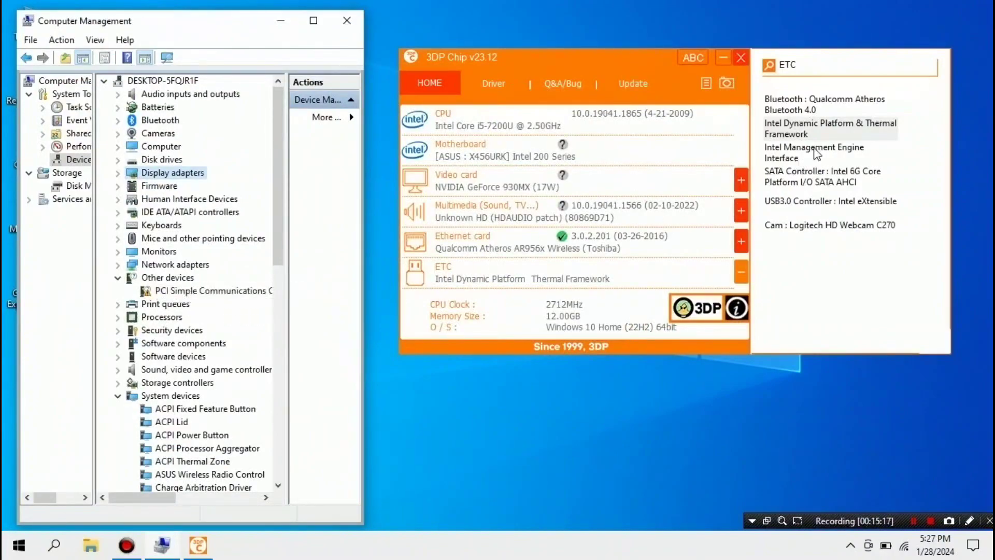
Select Intel Management Engine Interface under ETC in 3DP Chip and download me-win10-2108.100.0.1053.zip.
left_click(796, 159)
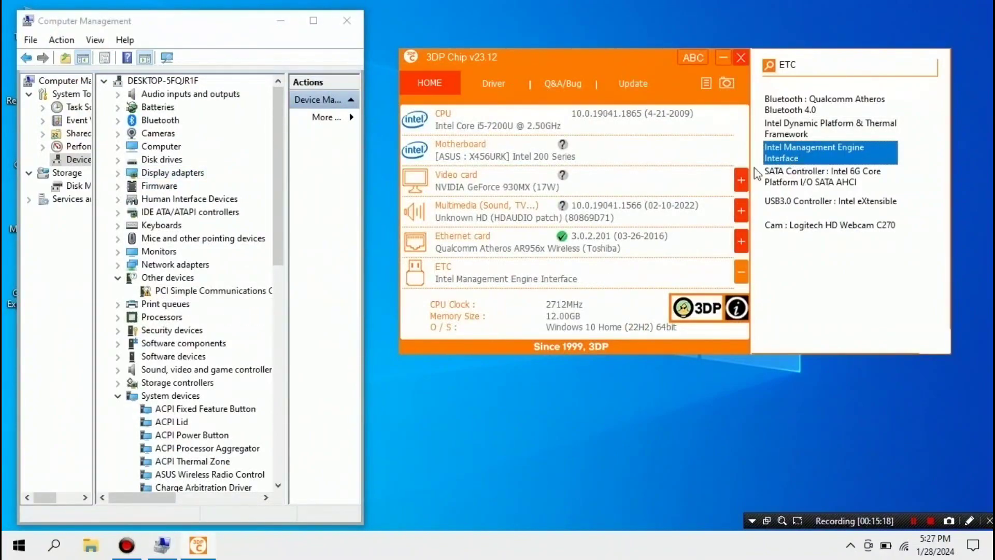
left_click(482, 277)
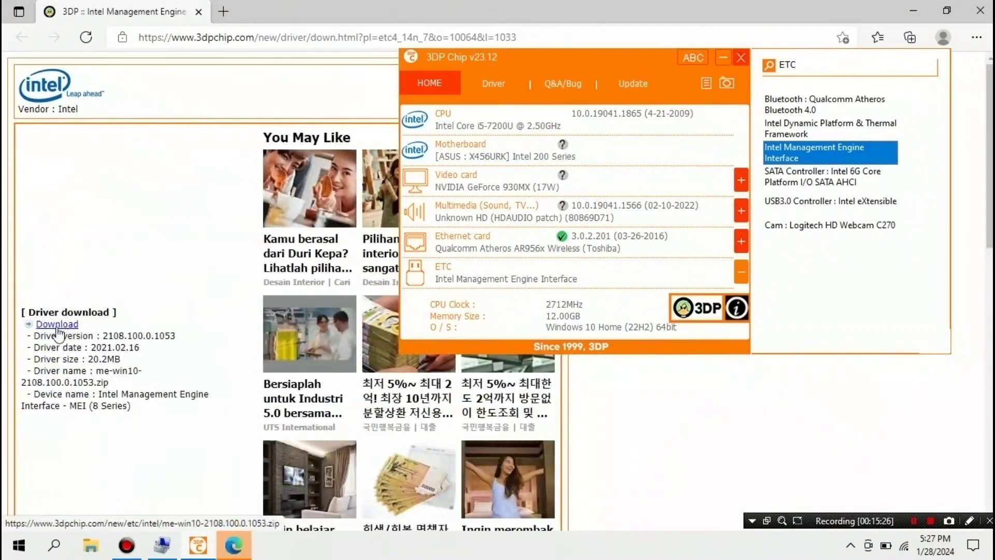
left_click(57, 325)
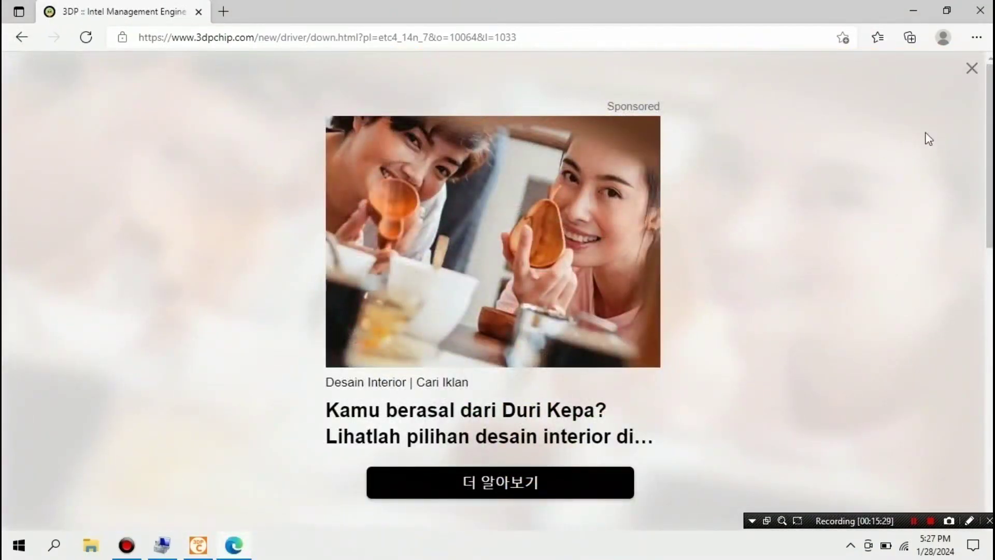
left_click(972, 68)
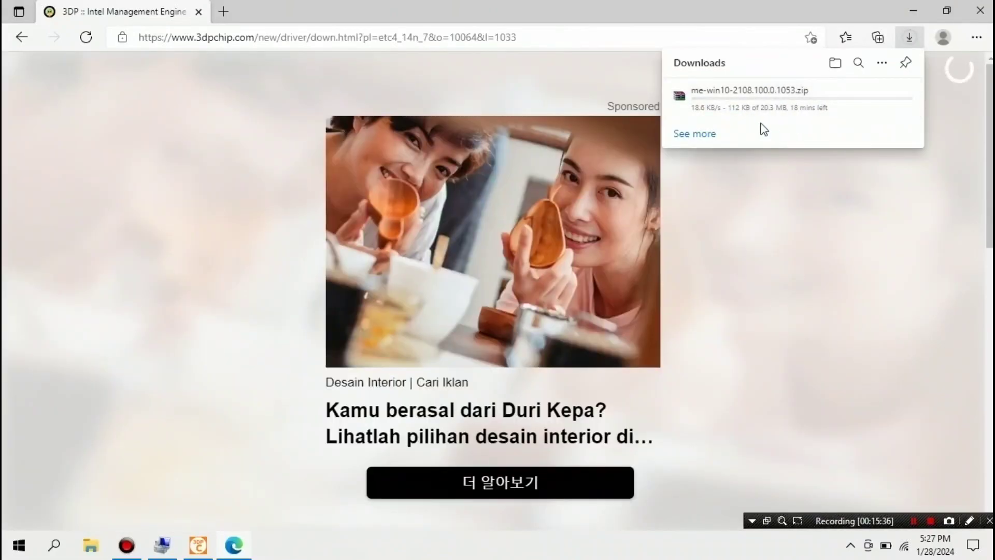
left_click(914, 521)
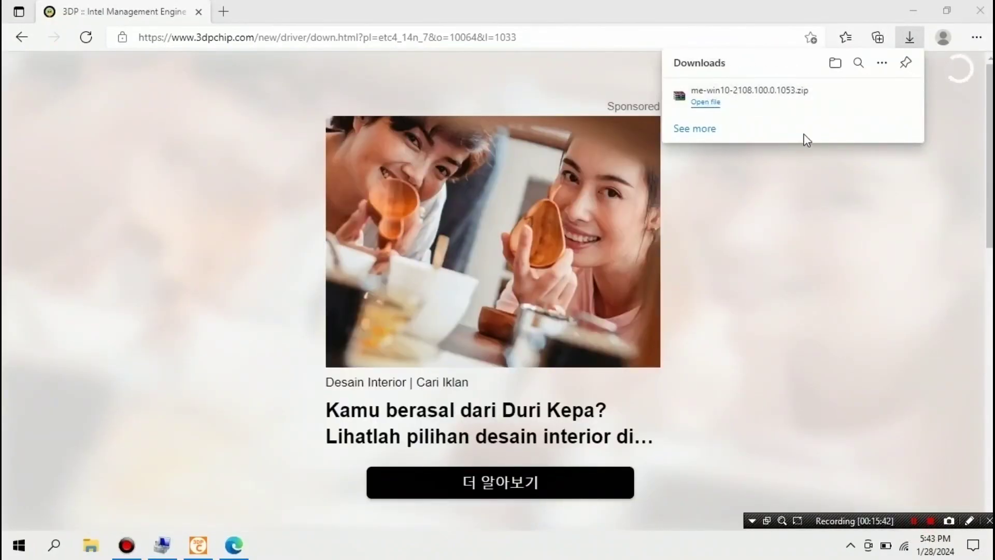
Open the downloaded Management Engine archive, close the browser, and launch MEISetup.exe from WinRAR.
left_click(706, 103)
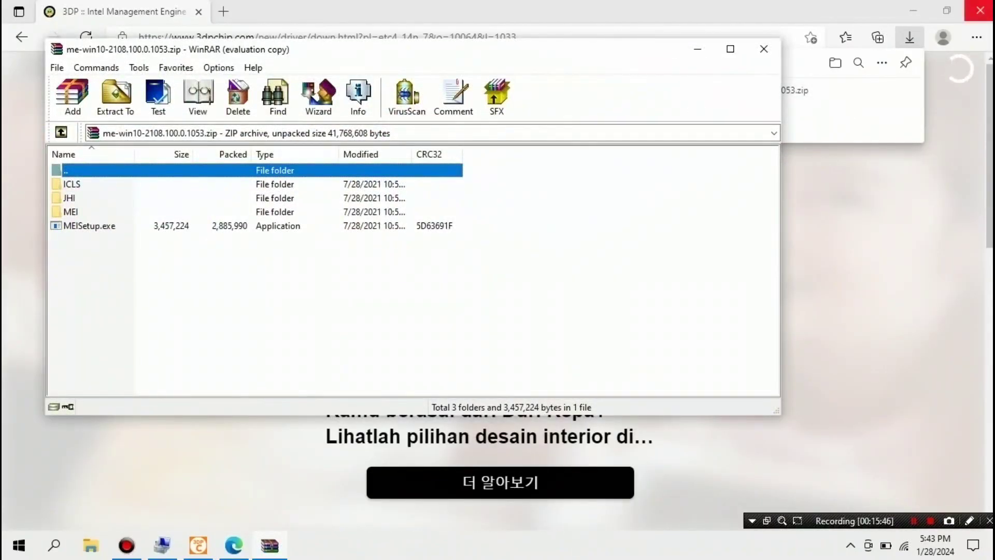
left_click(980, 11)
left_click_drag(493, 58, 785, 77)
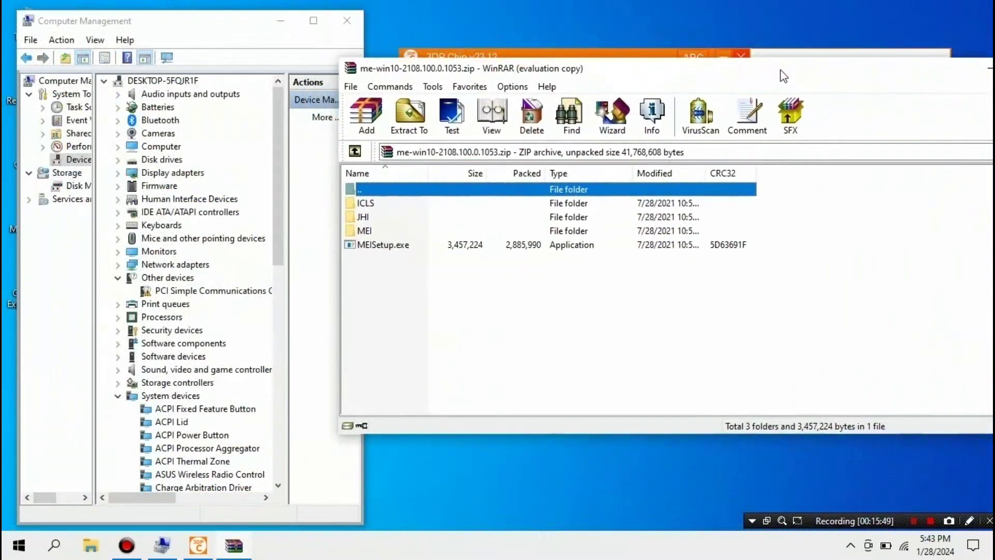
double_click(408, 245)
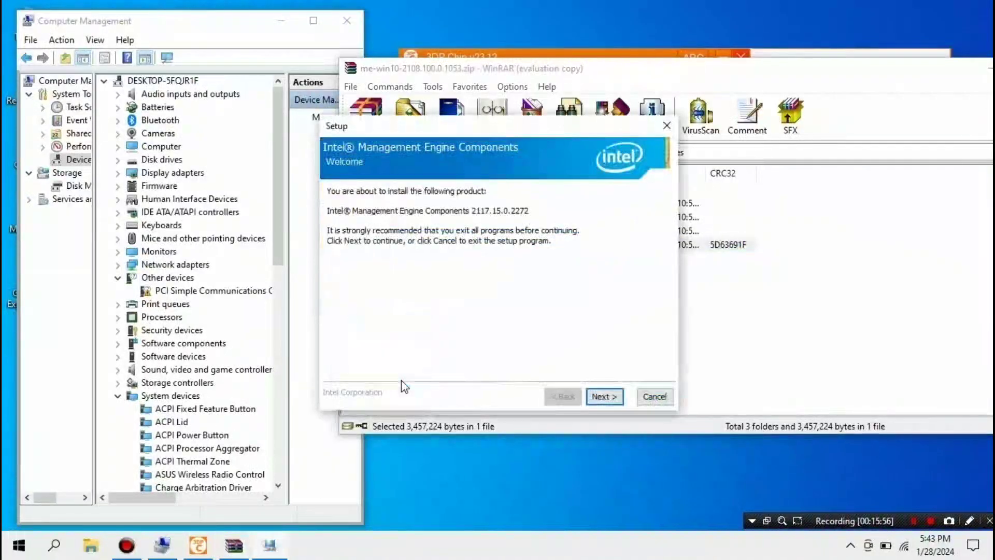
Install Intel Management Engine Components, accepting the license agreement, and finish the setup.
left_click(604, 398)
left_click(478, 372)
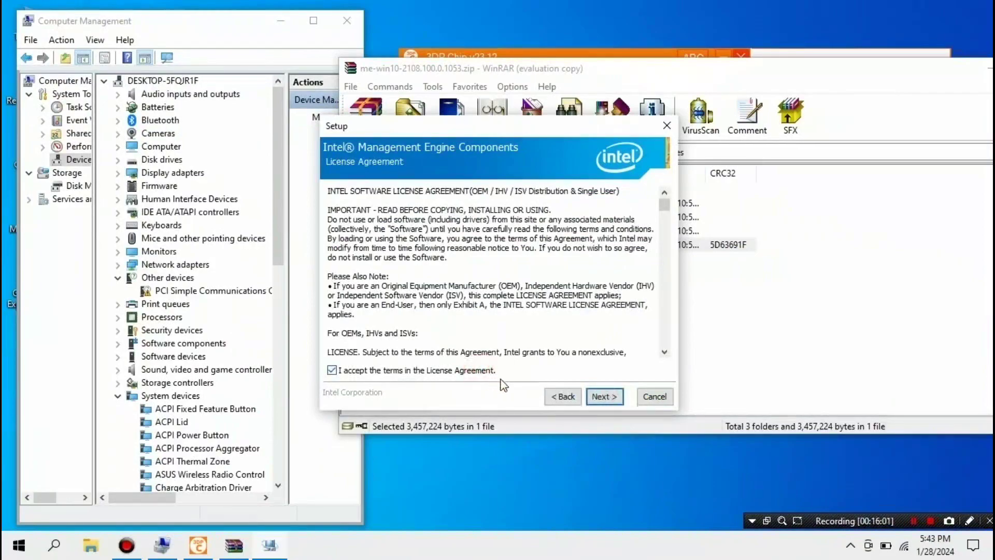
left_click(602, 399)
left_click(603, 397)
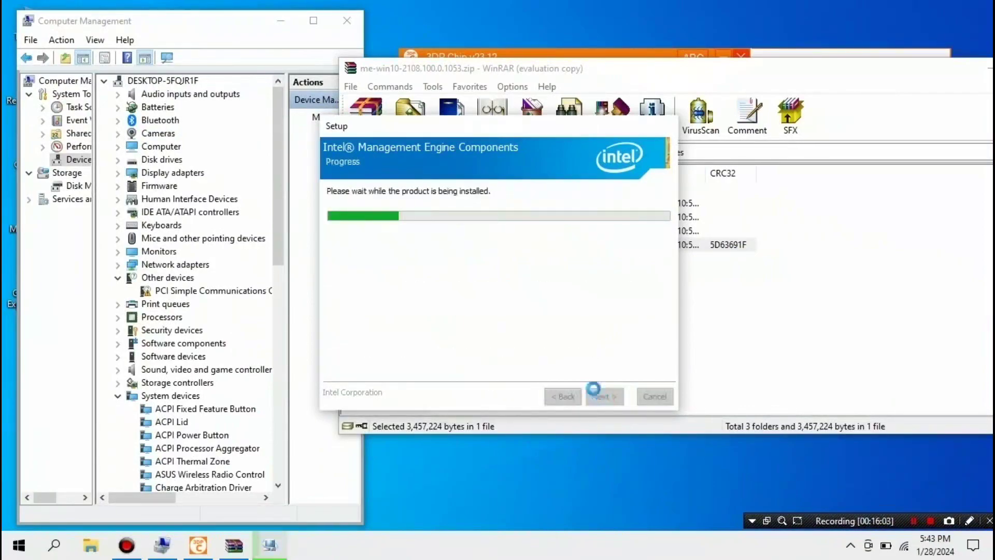
left_click_drag(525, 130, 605, 113)
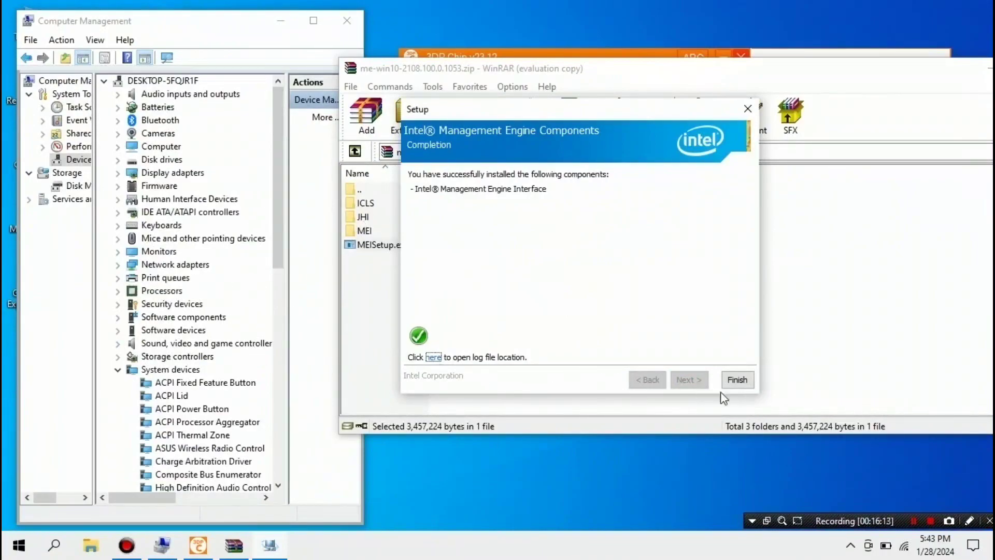
left_click(746, 381)
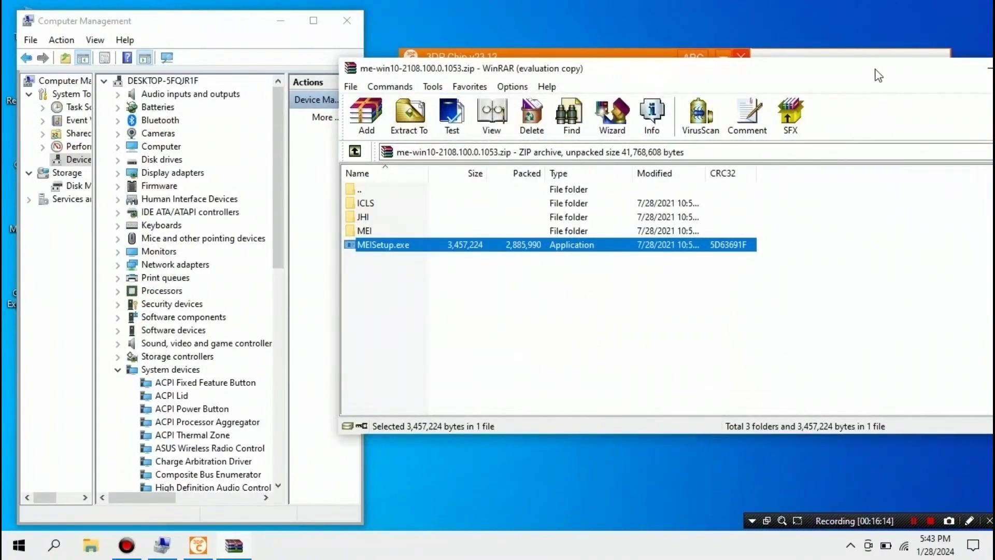
Close the WinRAR archive, Computer Management, and 3DP Chip windows.
left_click_drag(876, 70, 767, 94)
left_click(952, 90)
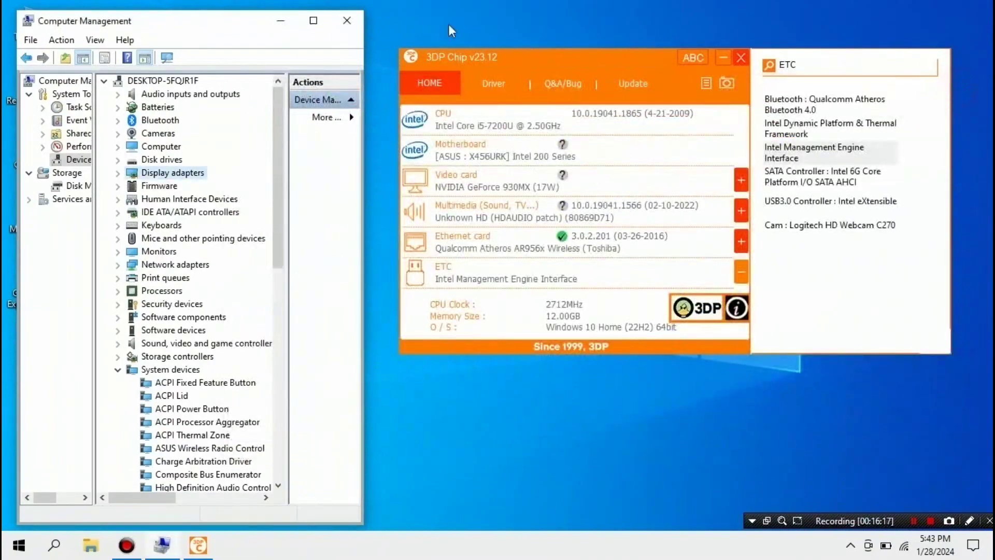
left_click(347, 23)
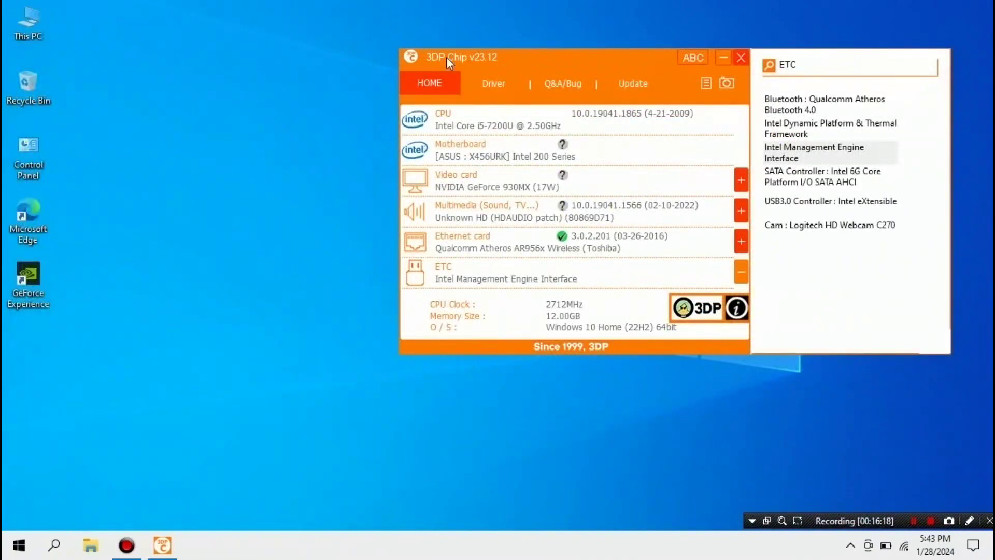
left_click(745, 62)
left_click(770, 68)
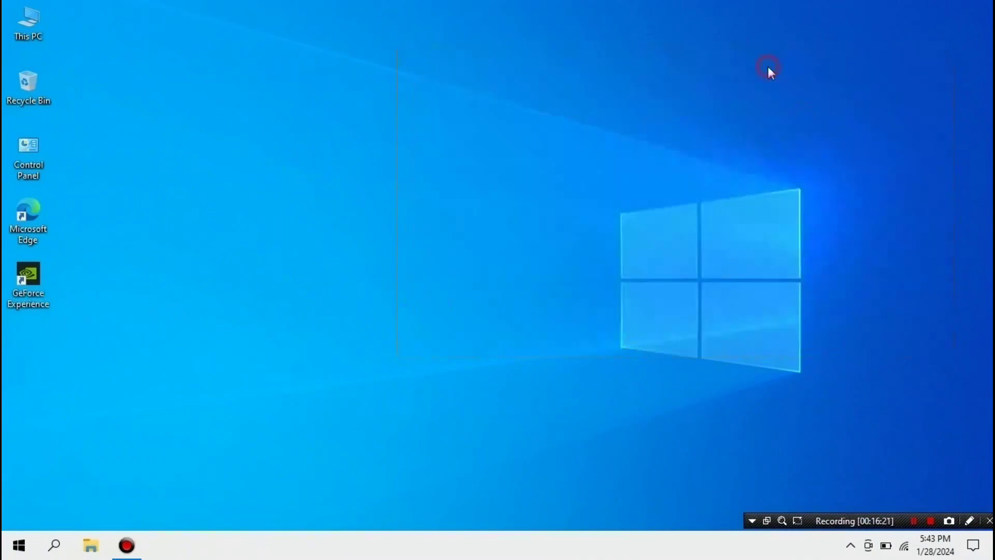
Refresh the Windows desktop several times.
right_click(641, 178)
left_click(669, 219)
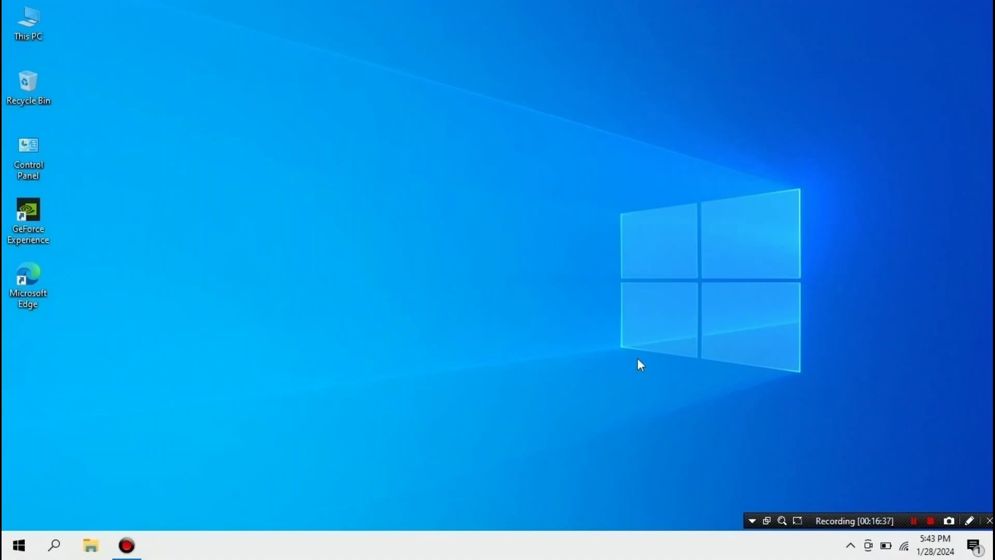
right_click(458, 181)
left_click(490, 222)
right_click(503, 160)
left_click(525, 198)
right_click(693, 231)
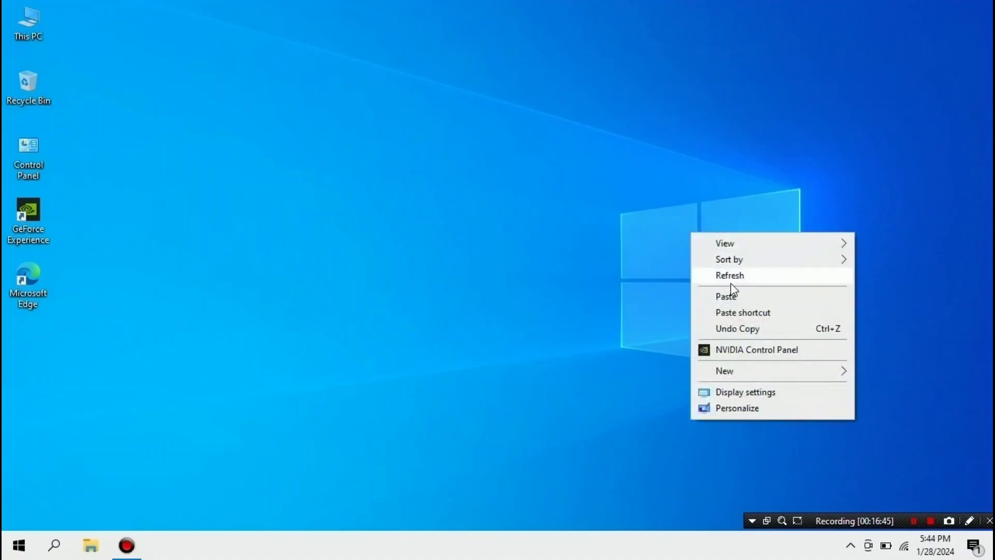
left_click(724, 275)
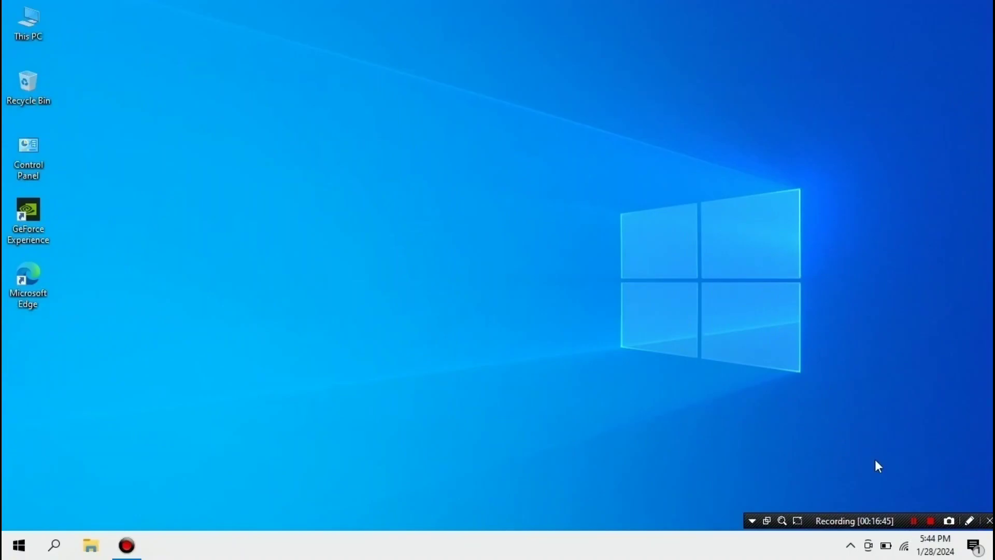